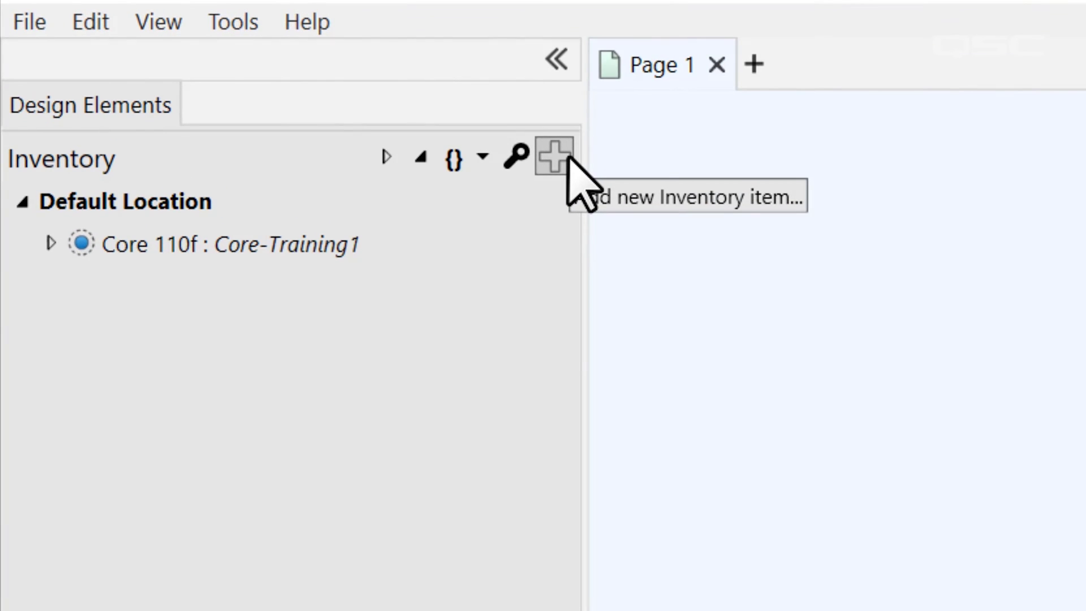
# Step: From the Video tab, add two NV-32-H endpoints, three Generic HDMI Sources and one Generic HDMI Display
pyautogui.click(556, 157)
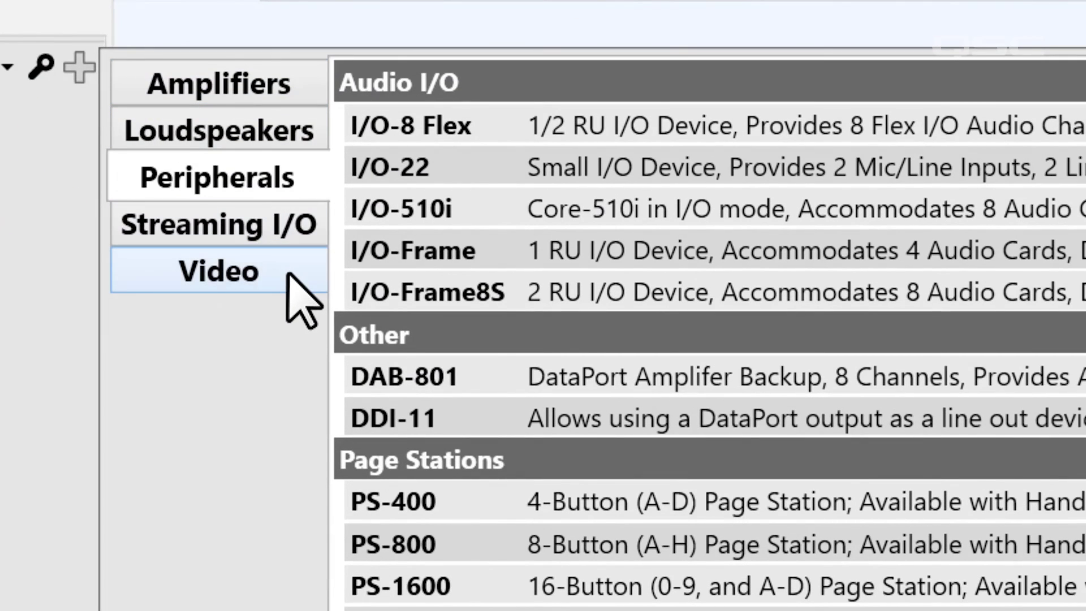
pyautogui.click(301, 301)
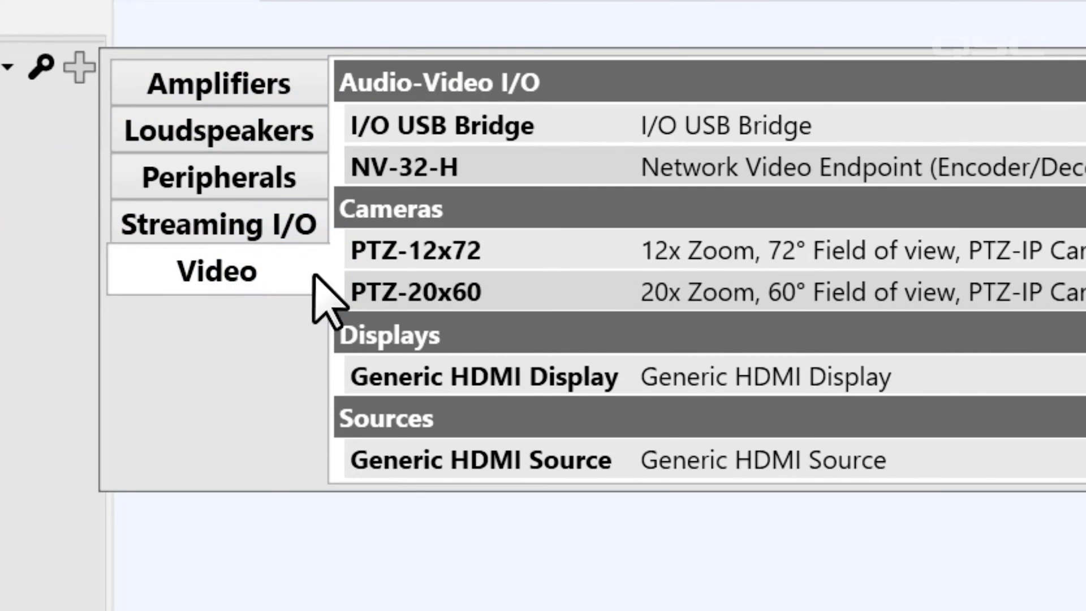
pyautogui.click(592, 185)
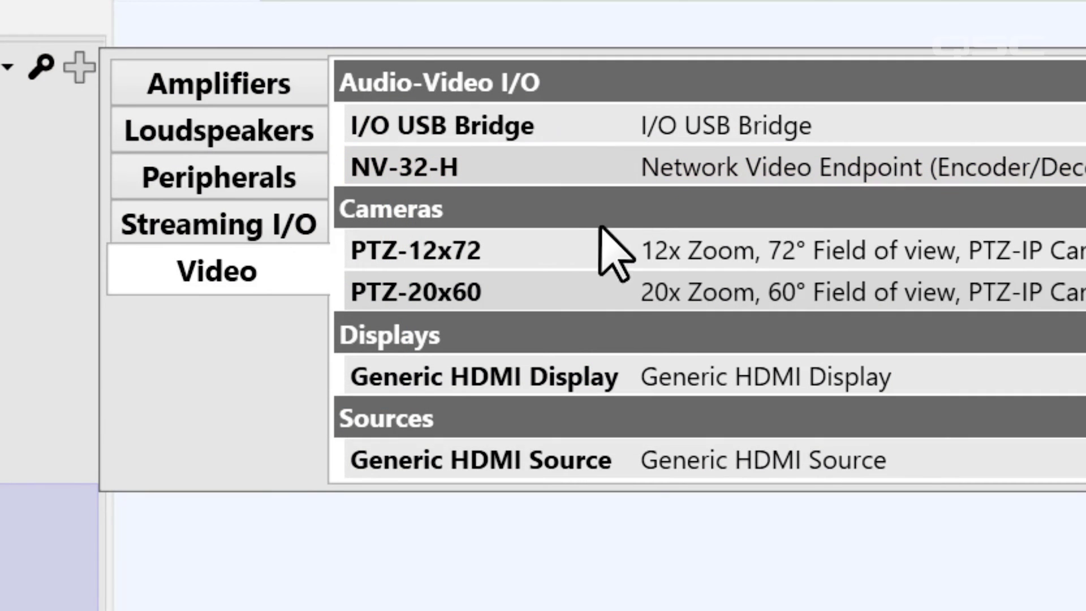
pyautogui.click(670, 465)
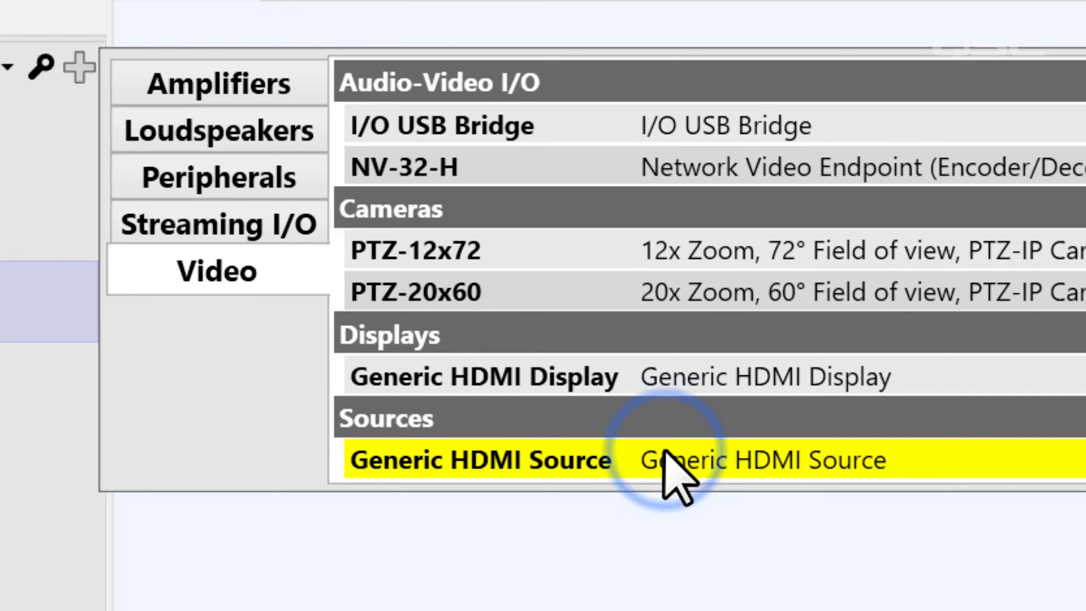
pyautogui.click(657, 393)
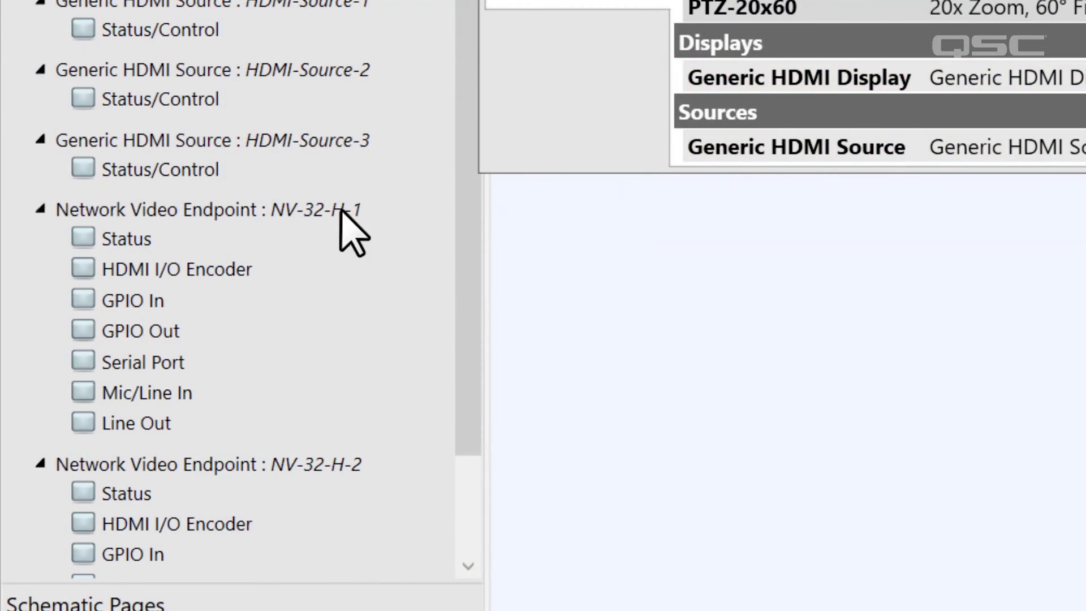
pyautogui.click(343, 212)
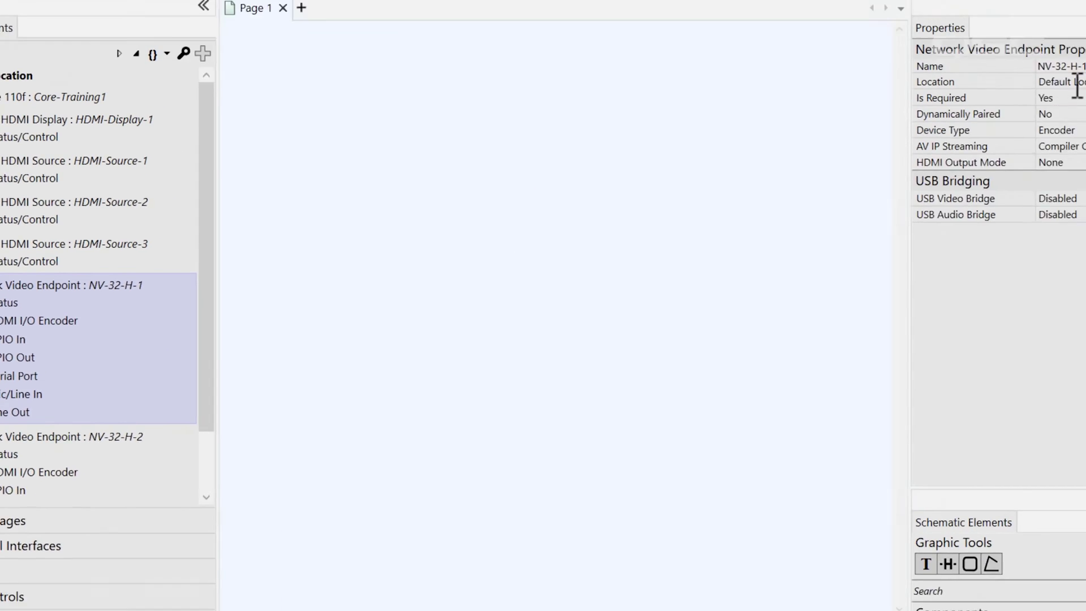
pyautogui.click(1020, 86)
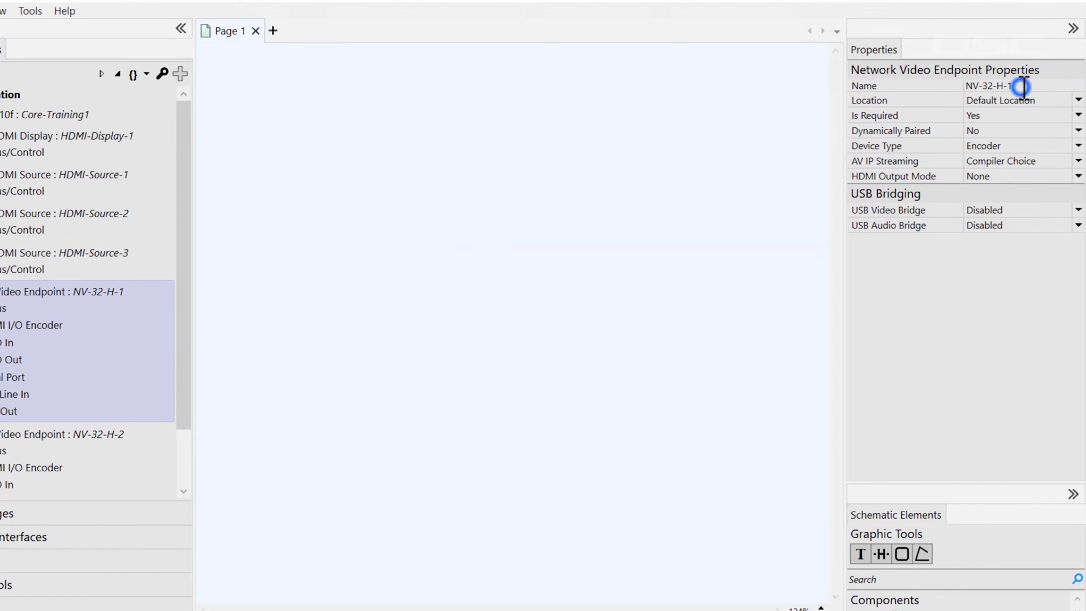
pyautogui.click(26, 10)
pyautogui.click(210, 265)
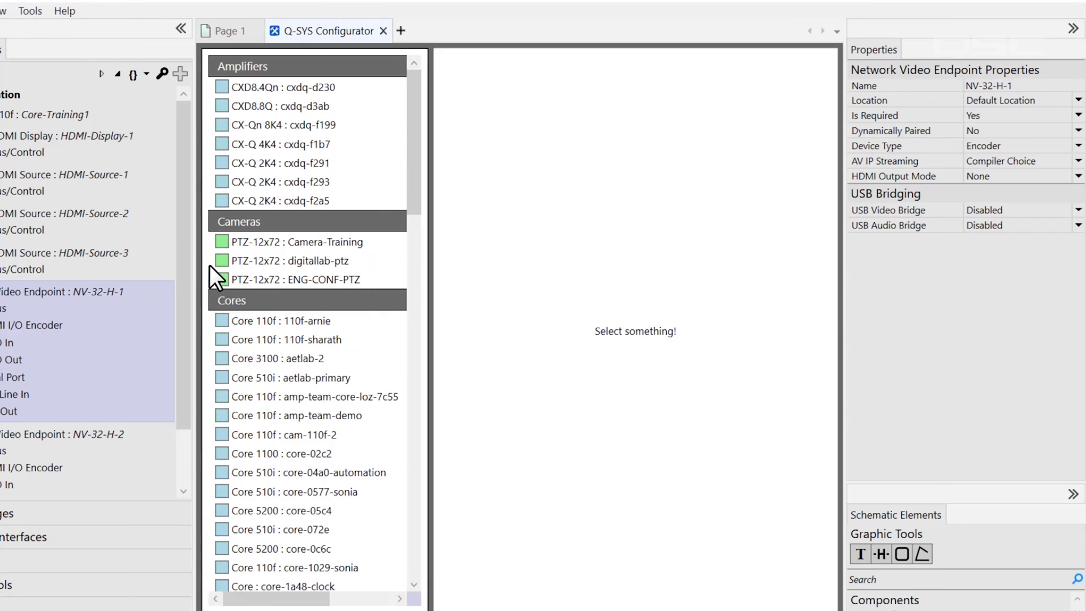
pyautogui.scroll(-10, 301, 551)
pyautogui.scroll(-5, 301, 551)
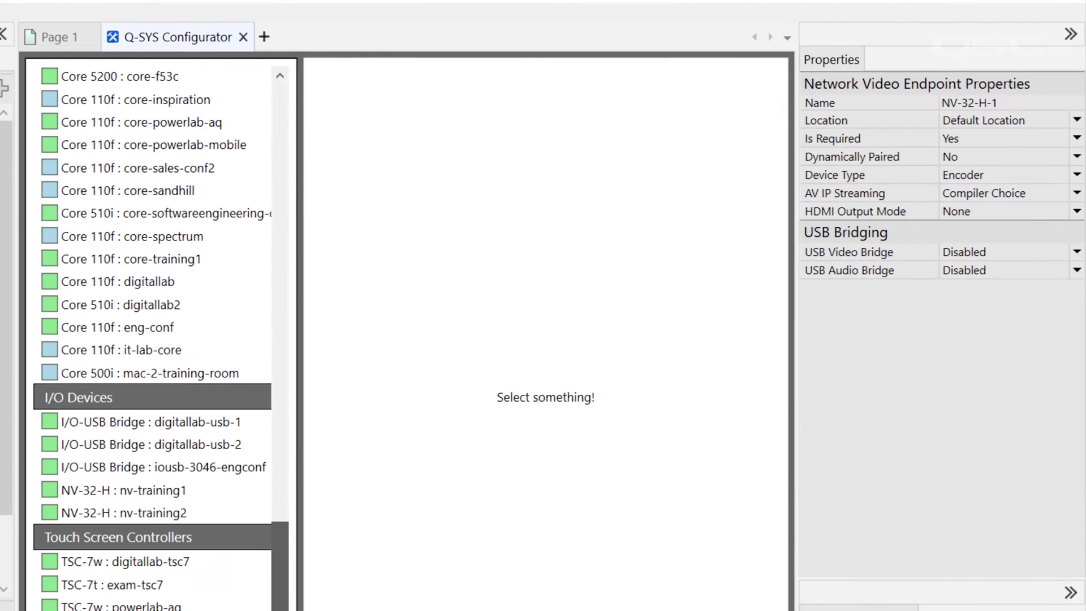
pyautogui.click(233, 490)
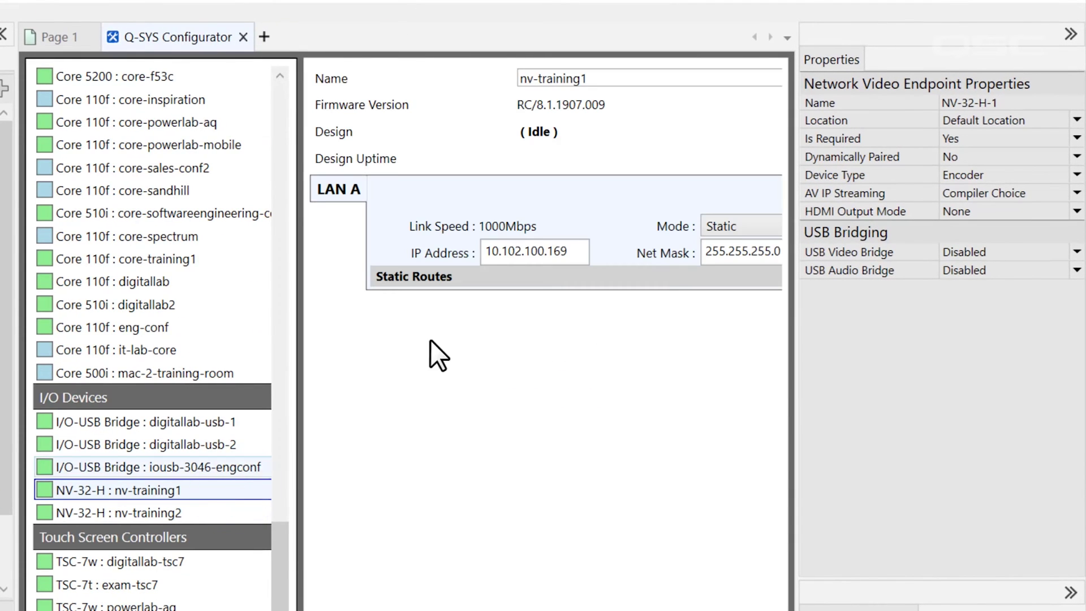
pyautogui.doubleClick(630, 73)
pyautogui.hotkey('ctrl', 'c')
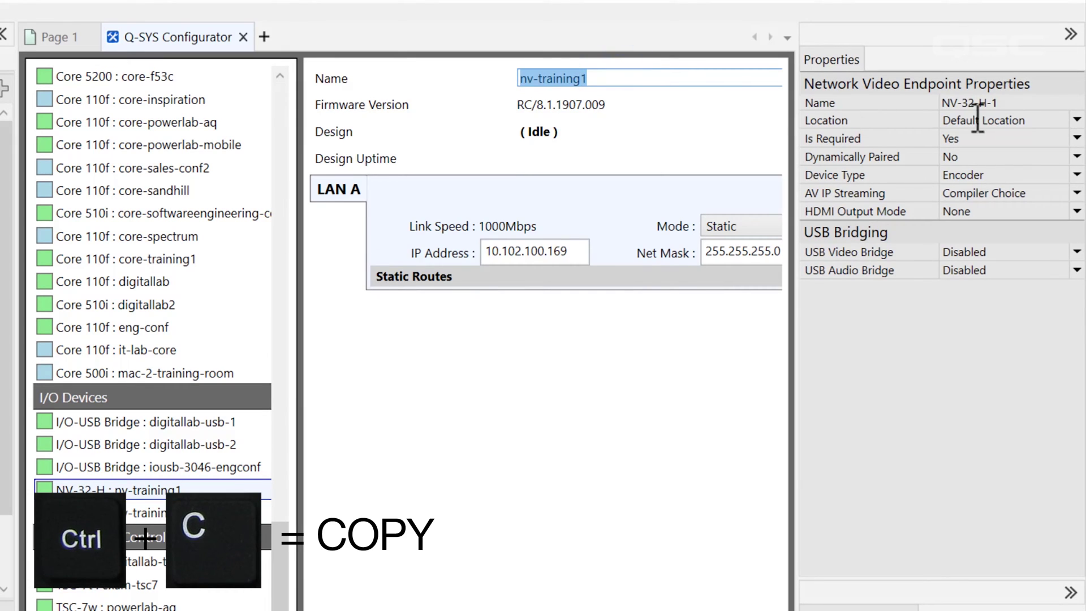
pyautogui.doubleClick(1013, 103)
pyautogui.hotkey('ctrl', 'v')
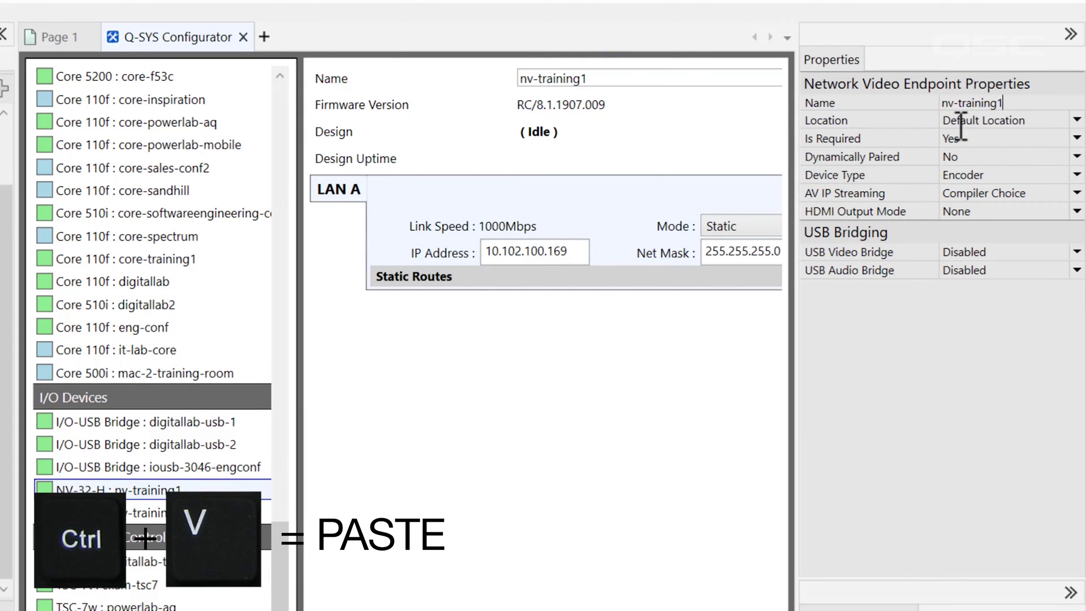
pyautogui.press('Return')
# Step: Name the second NV-32-H endpoint nv-training2 from the Configurator
pyautogui.click(156, 512)
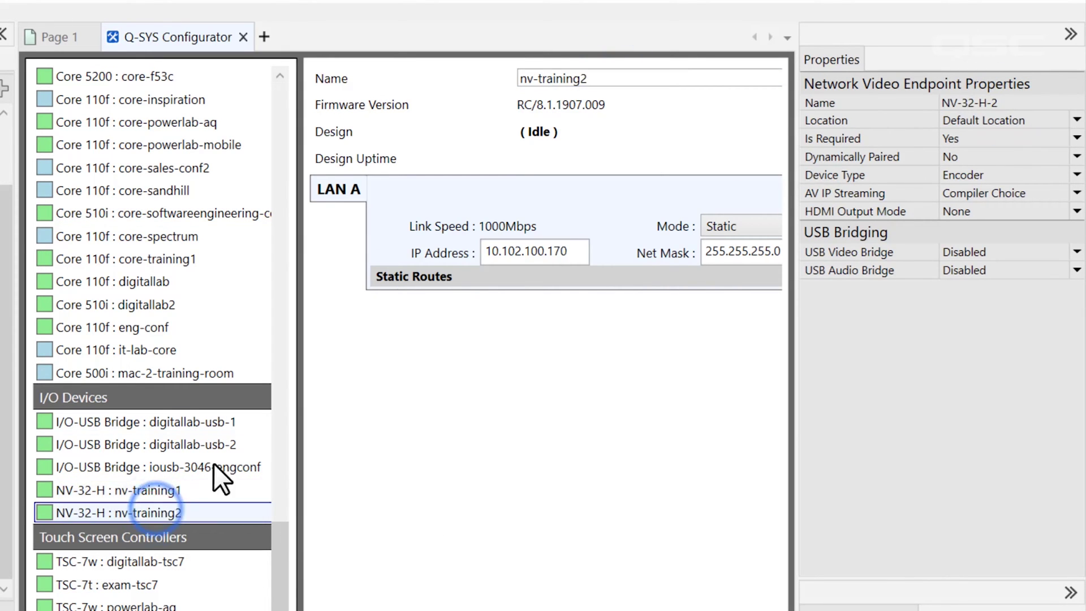
pyautogui.hotkey('ctrl', 'c')
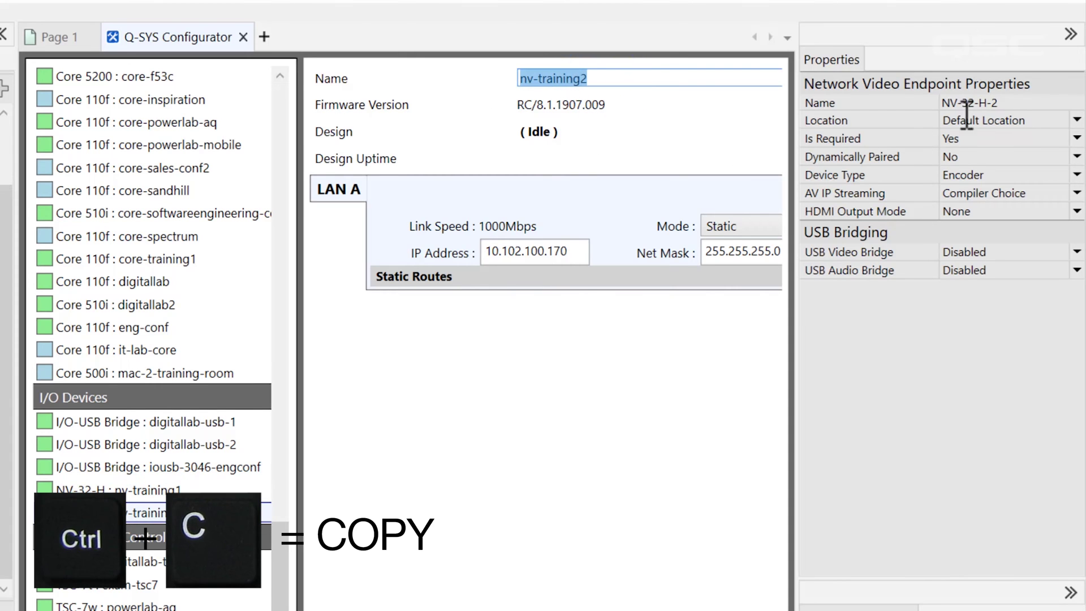
pyautogui.doubleClick(1015, 103)
pyautogui.hotkey('ctrl', 'v')
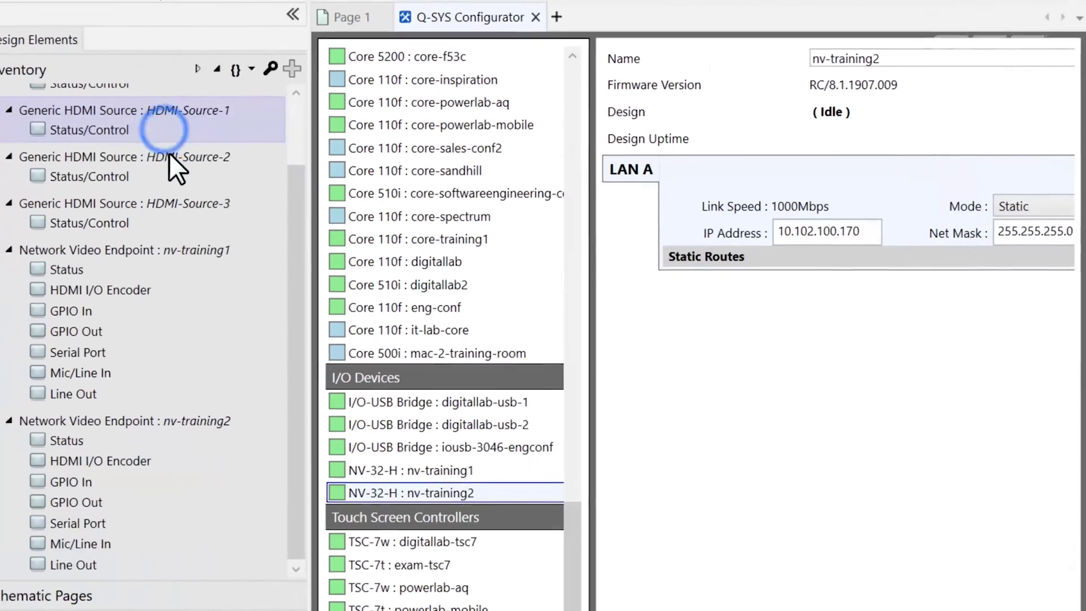
# Step: Set the three HDMI sources and nv-training1 to location Desk, then select nv-training2
pyautogui.click(170, 127)
pyautogui.keyDown('ctrl'); pyautogui.click(194, 170); pyautogui.keyUp('ctrl')
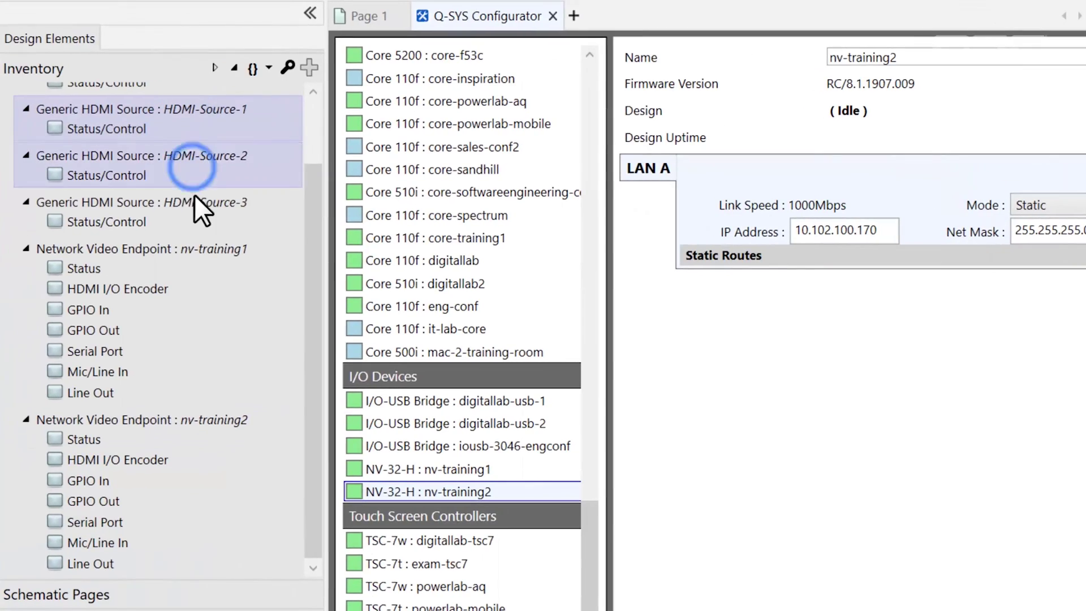
pyautogui.keyDown('ctrl'); pyautogui.click(194, 202); pyautogui.keyUp('ctrl')
pyautogui.keyDown('ctrl'); pyautogui.click(217, 258); pyautogui.keyUp('ctrl')
pyautogui.write('Desk')
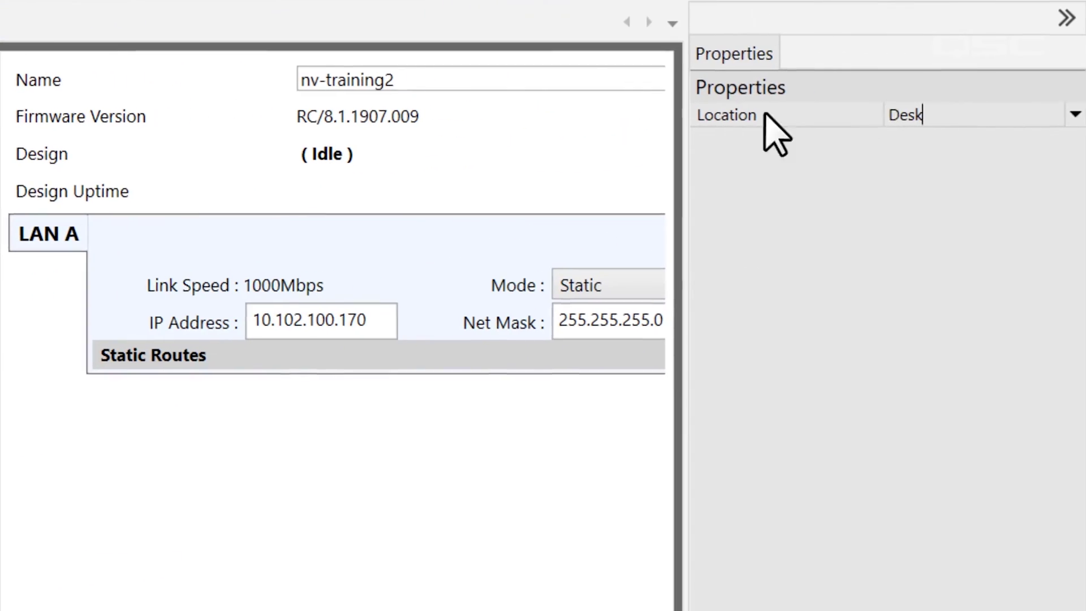
pyautogui.press('Return')
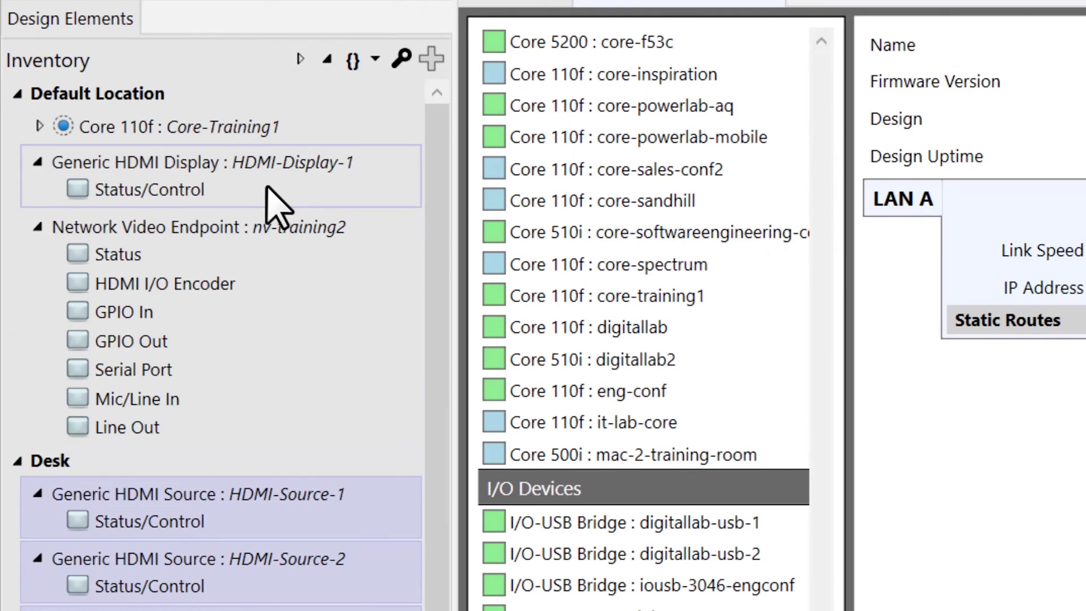
pyautogui.click(280, 229)
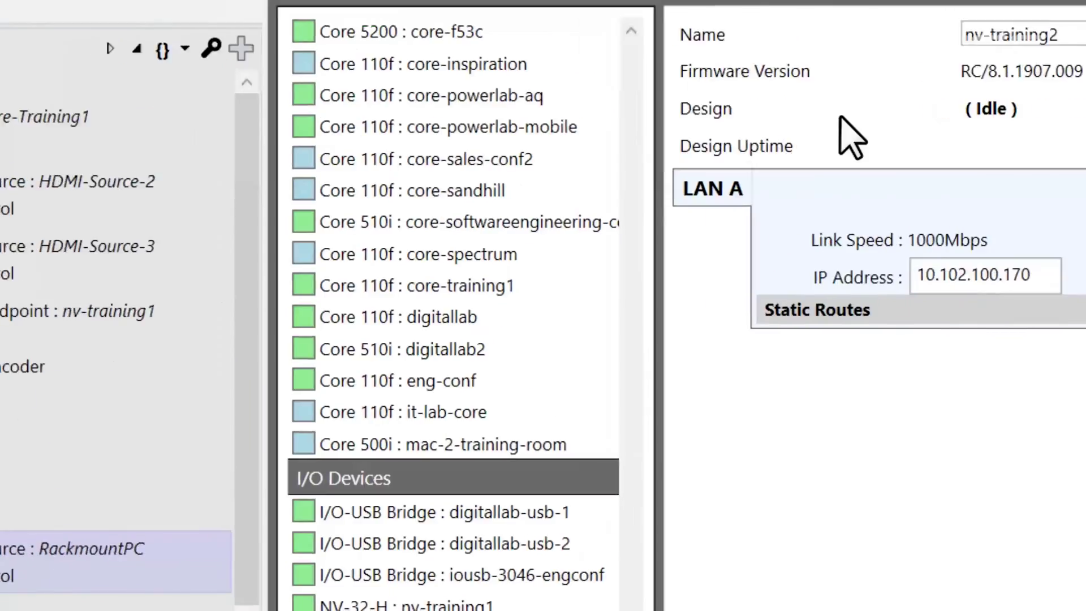
# Step: Rename HDMI-Source-2 to RackmountPC and HDMI-Display-1 to Projector
pyautogui.click(161, 207)
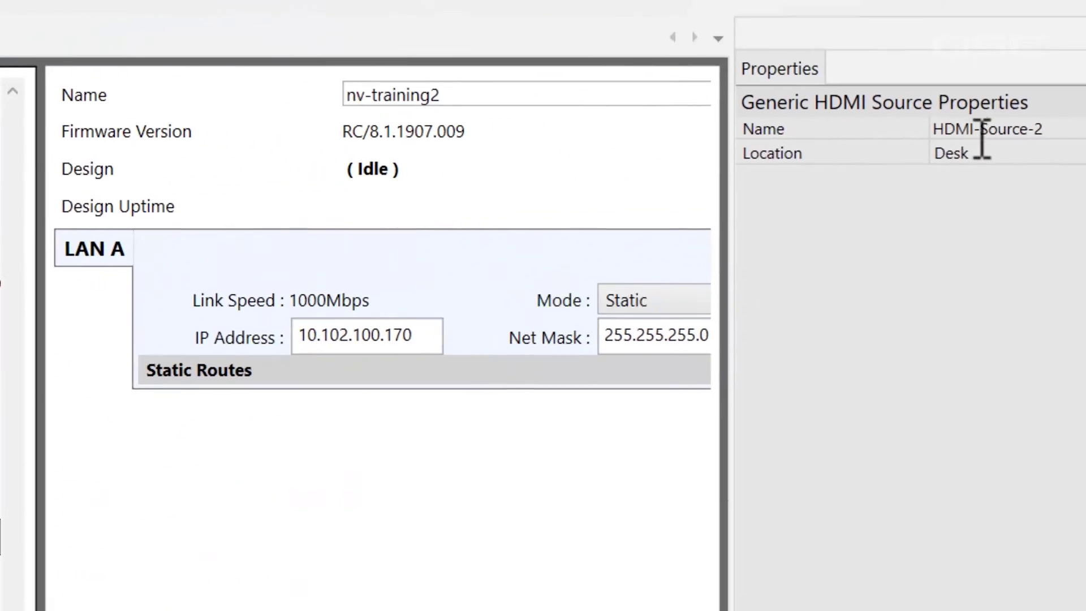
pyautogui.click(941, 133)
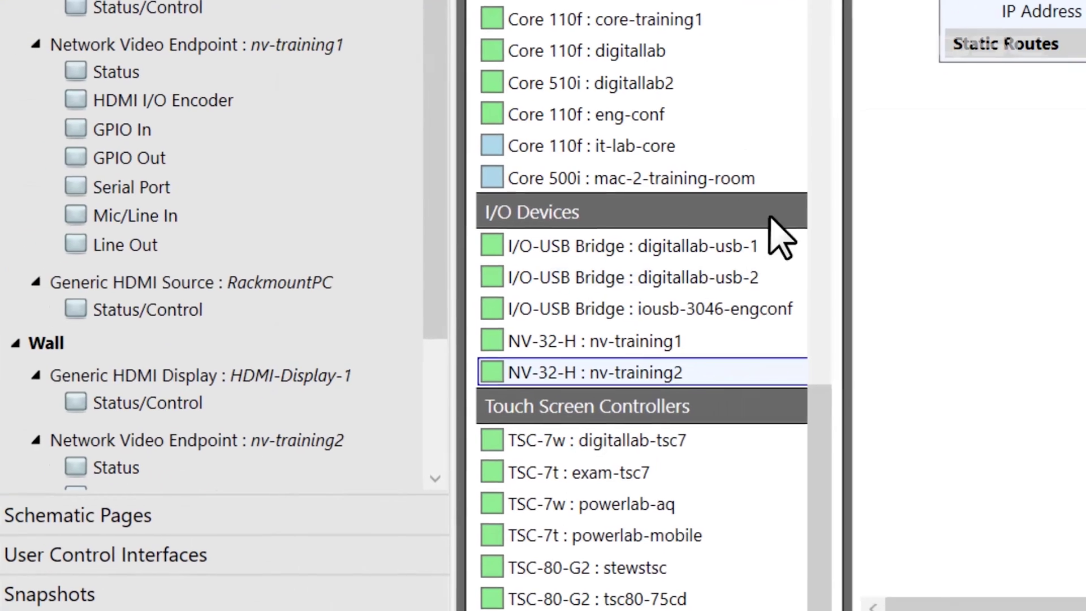
pyautogui.click(388, 381)
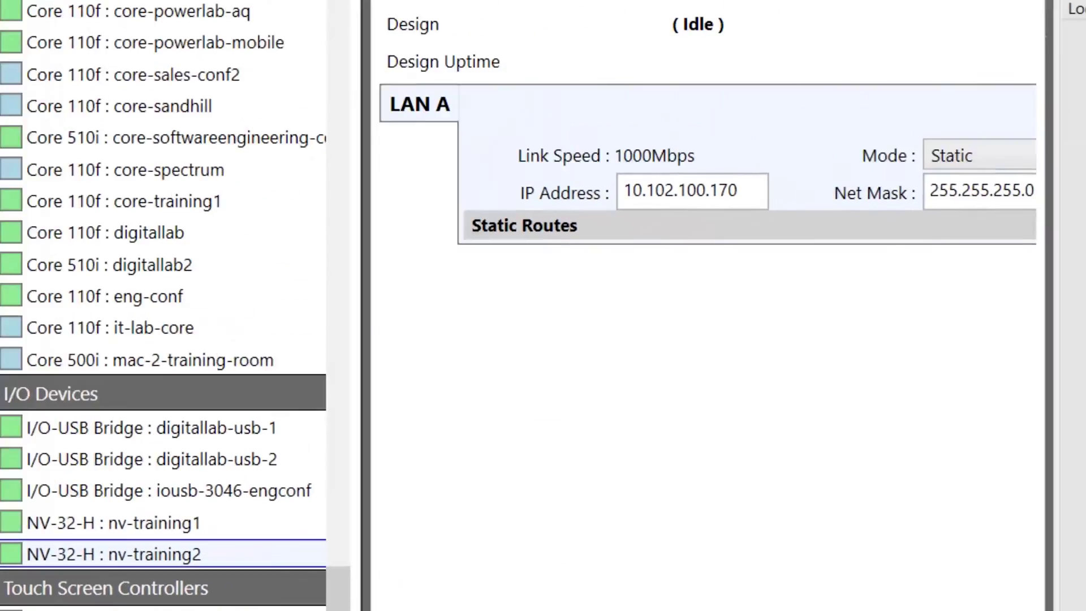
pyautogui.click(933, 124)
pyautogui.write('Projector')
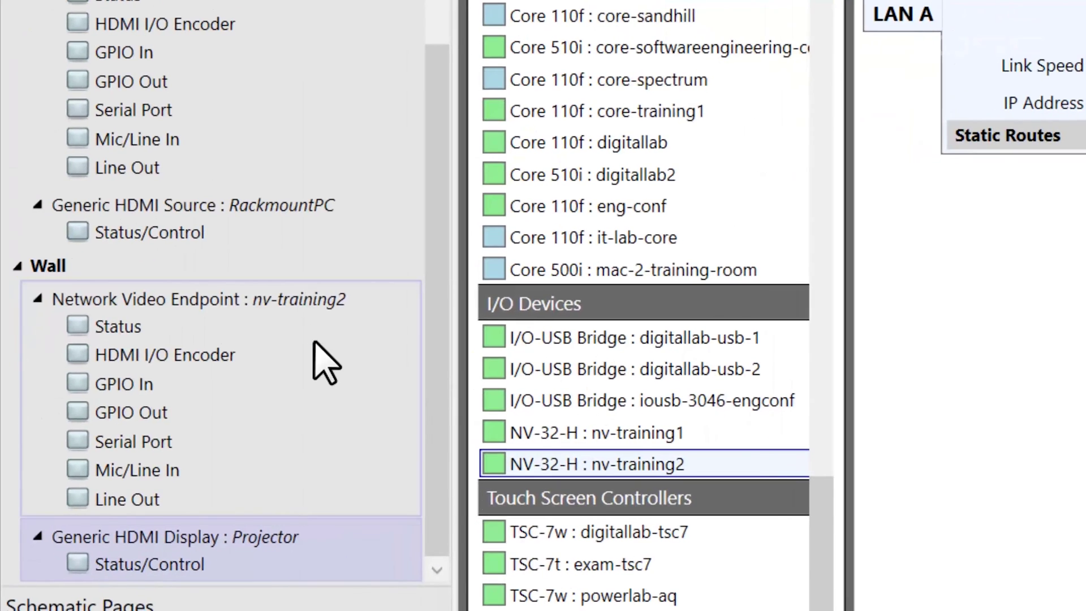
# Step: Change nv-training2's Device Type to Decoder
pyautogui.click(314, 340)
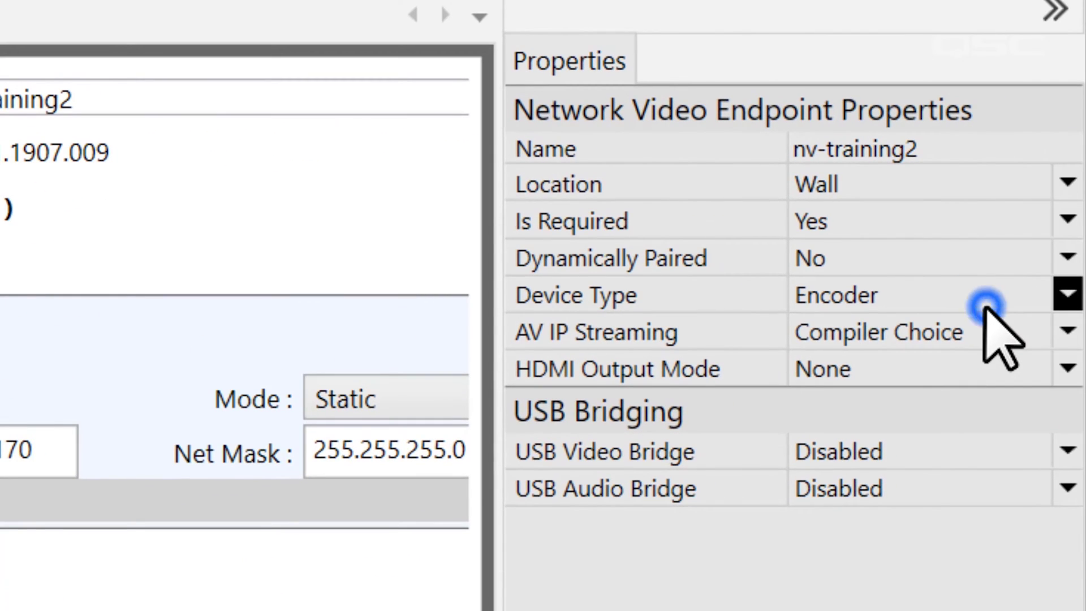
pyautogui.click(985, 306)
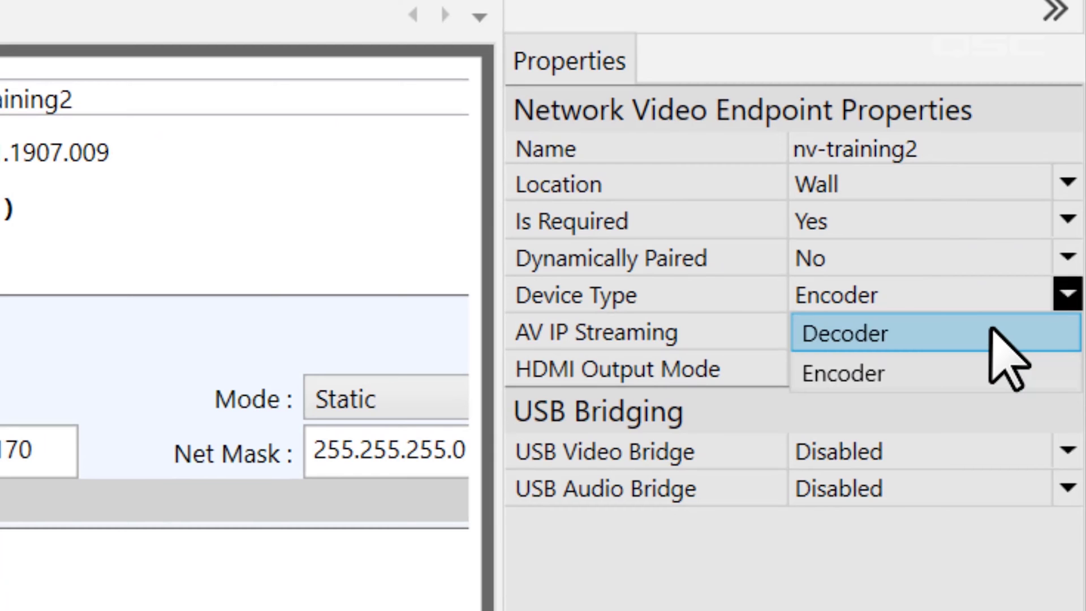
pyautogui.click(1002, 355)
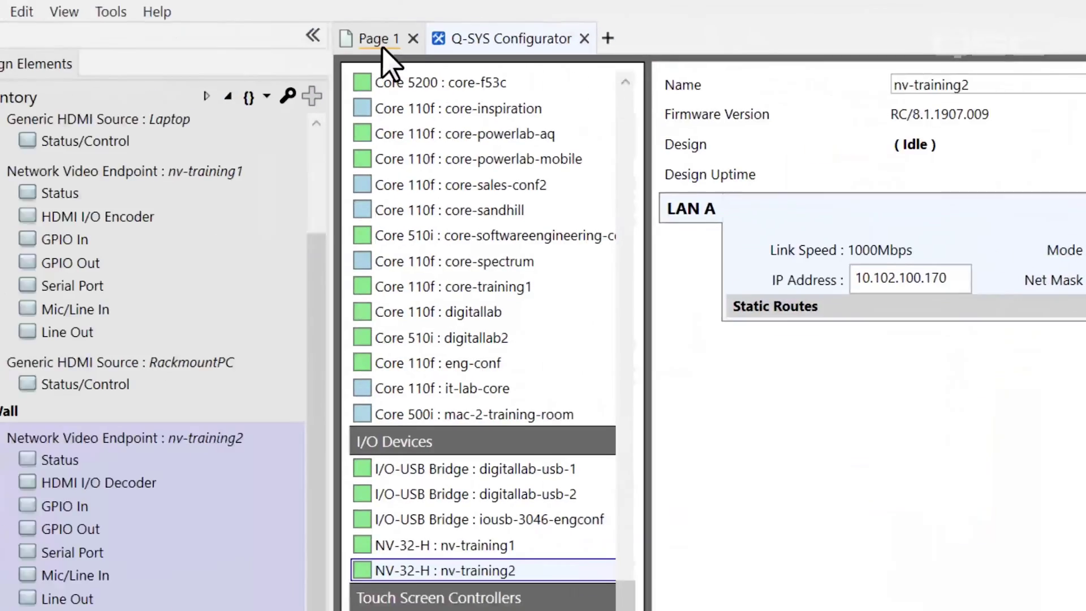
pyautogui.click(410, 49)
pyautogui.scroll(3, 286, 340)
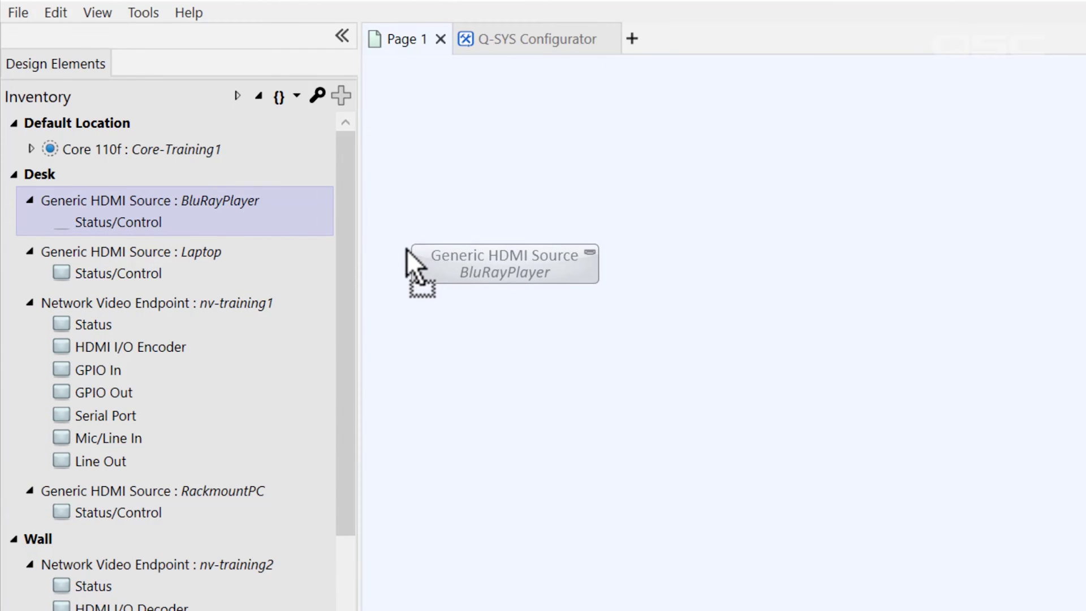
# Step: Place BluRayPlayer, Laptop, RackmountPC, Projector, nv-training1 and nv-training2 on the schematic
pyautogui.moveTo(137, 224); pyautogui.dragTo(408, 251)
pyautogui.moveTo(135, 274); pyautogui.dragTo(411, 213)
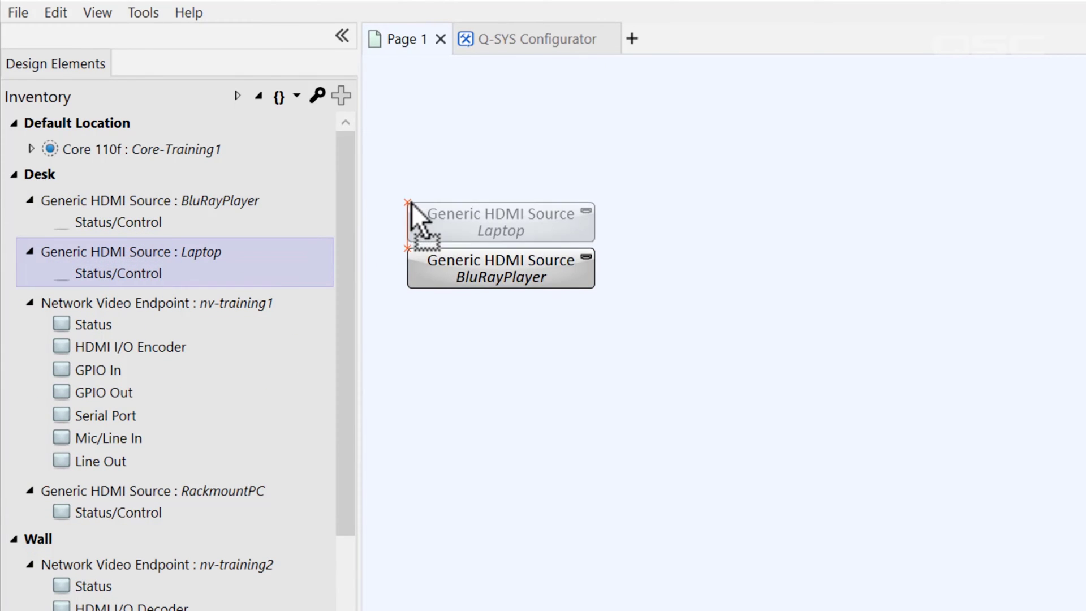
pyautogui.moveTo(102, 512)
pyautogui.mouseDown()
pyautogui.moveTo(424, 157)
pyautogui.moveTo(407, 174)
pyautogui.mouseUp()
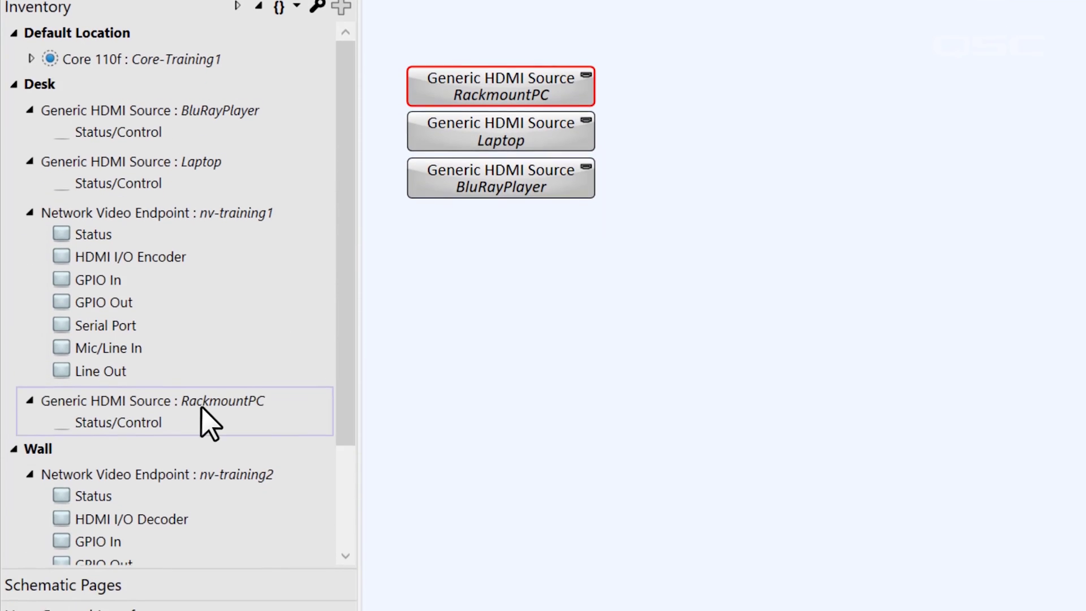
pyautogui.moveTo(123, 522)
pyautogui.mouseDown()
pyautogui.moveTo(1004, 65)
pyautogui.moveTo(986, 75)
pyautogui.mouseUp()
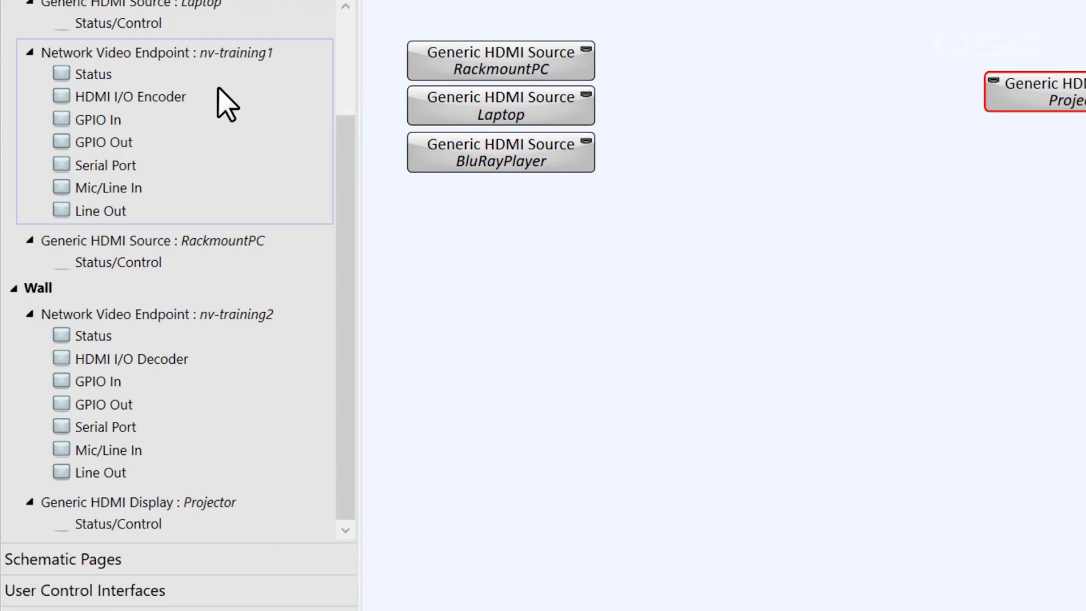
pyautogui.click(162, 93)
pyautogui.moveTo(162, 94); pyautogui.dragTo(619, 85)
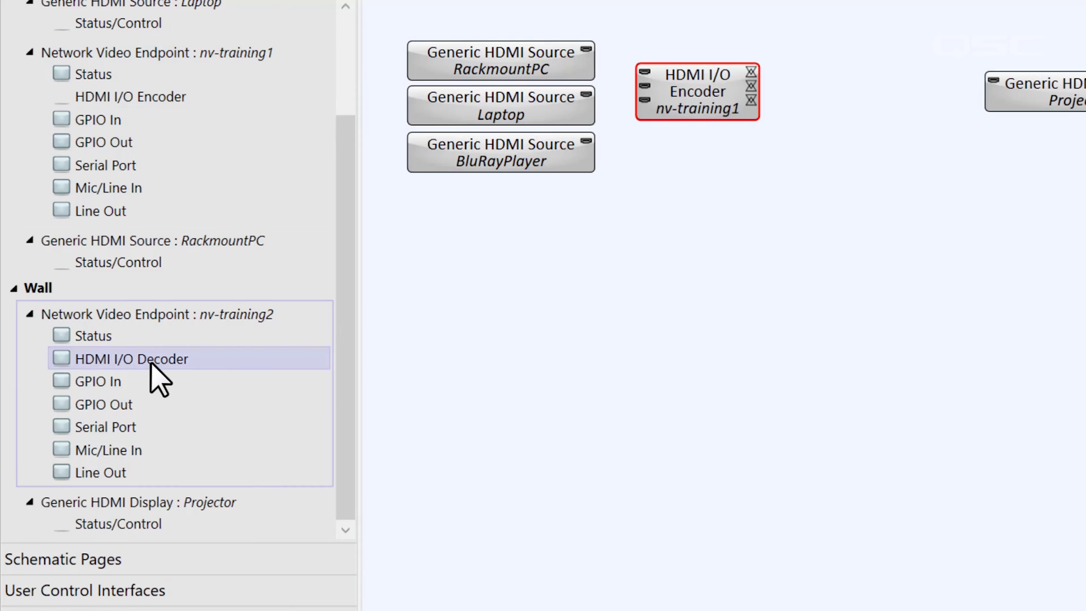
pyautogui.moveTo(153, 371)
pyautogui.mouseDown()
pyautogui.moveTo(690, 174)
pyautogui.moveTo(631, 168)
pyautogui.mouseUp()
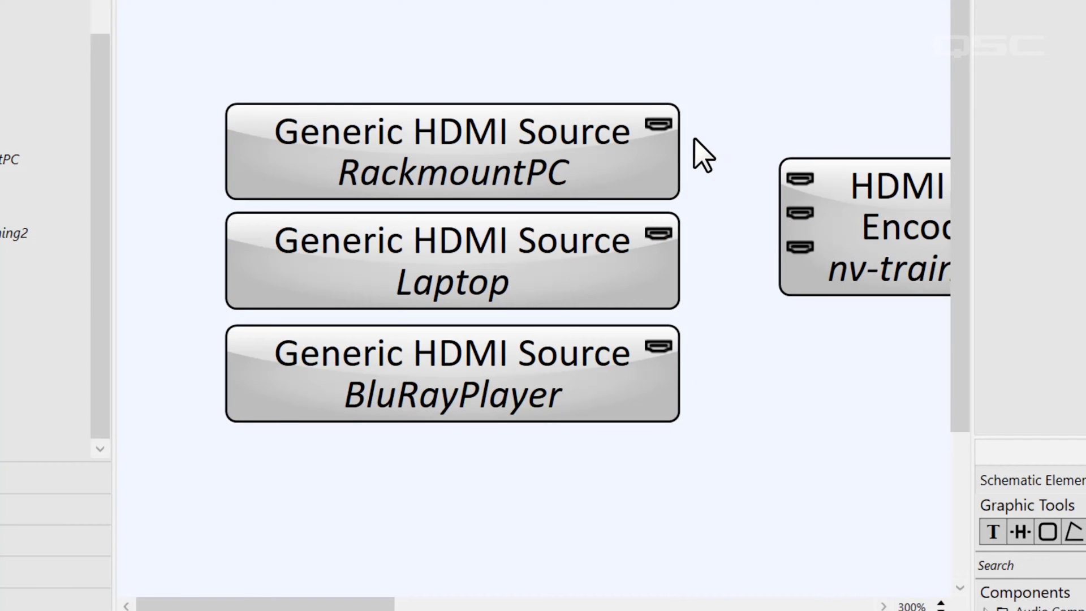
pyautogui.click(664, 123)
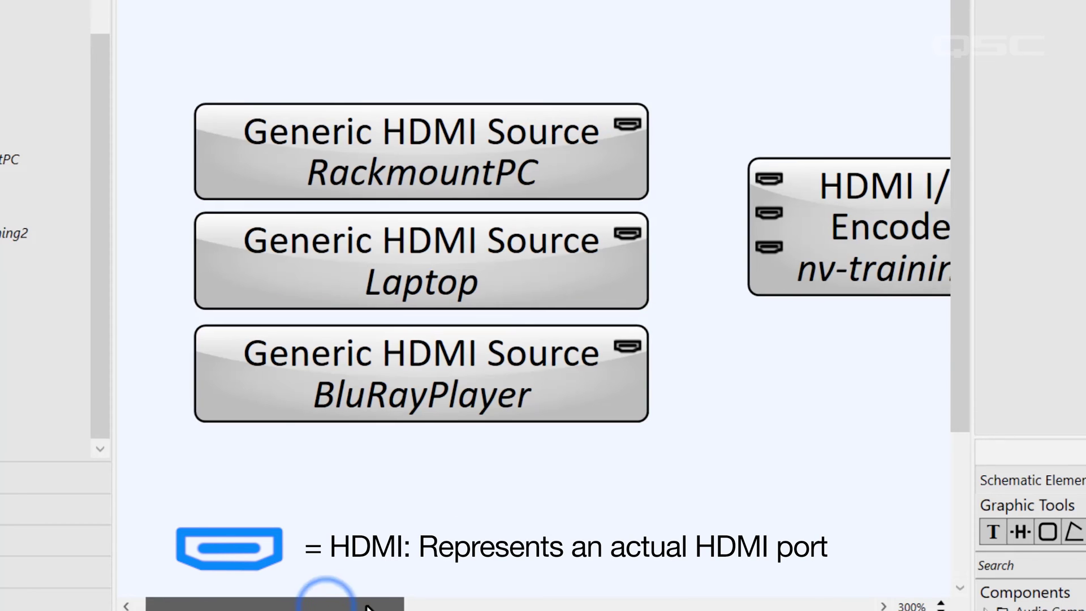
pyautogui.moveTo(333, 603)
pyautogui.mouseDown()
pyautogui.moveTo(521, 603)
pyautogui.moveTo(533, 545)
pyautogui.mouseUp()
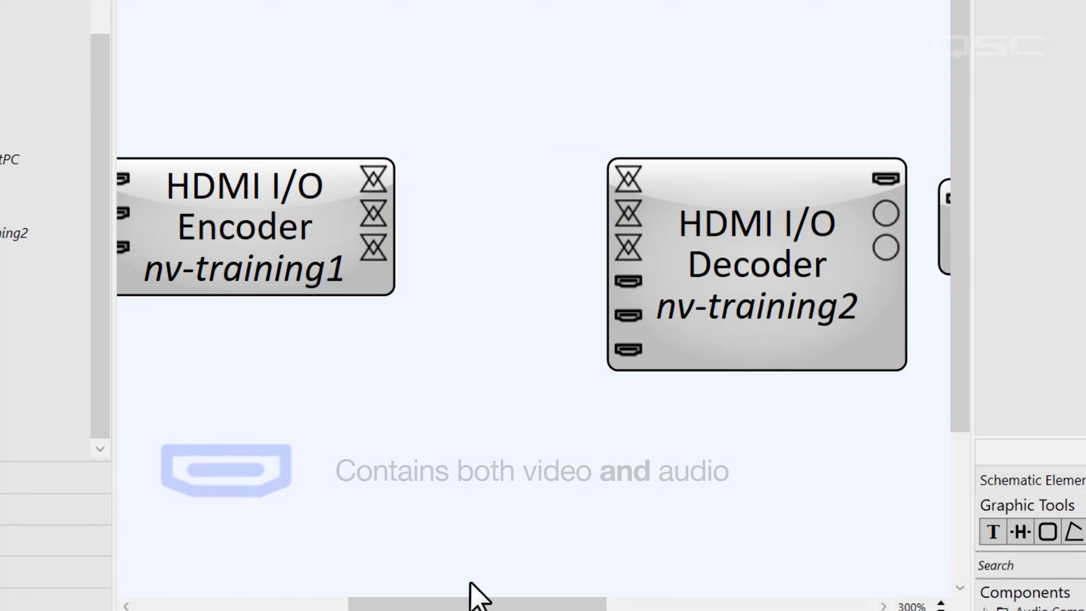
pyautogui.moveTo(468, 599); pyautogui.dragTo(618, 601)
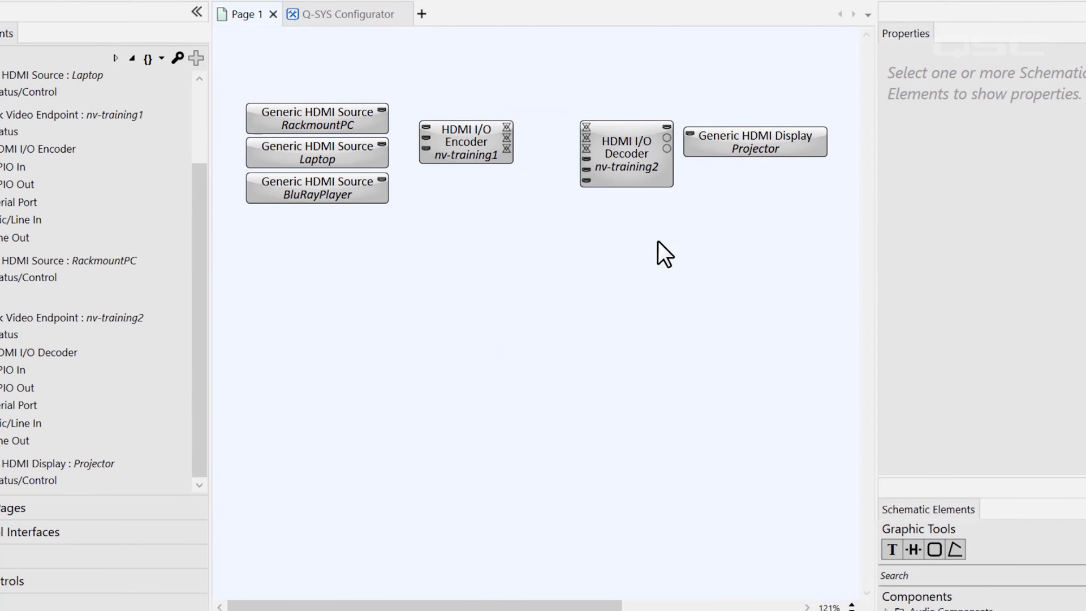
pyautogui.doubleClick(709, 145)
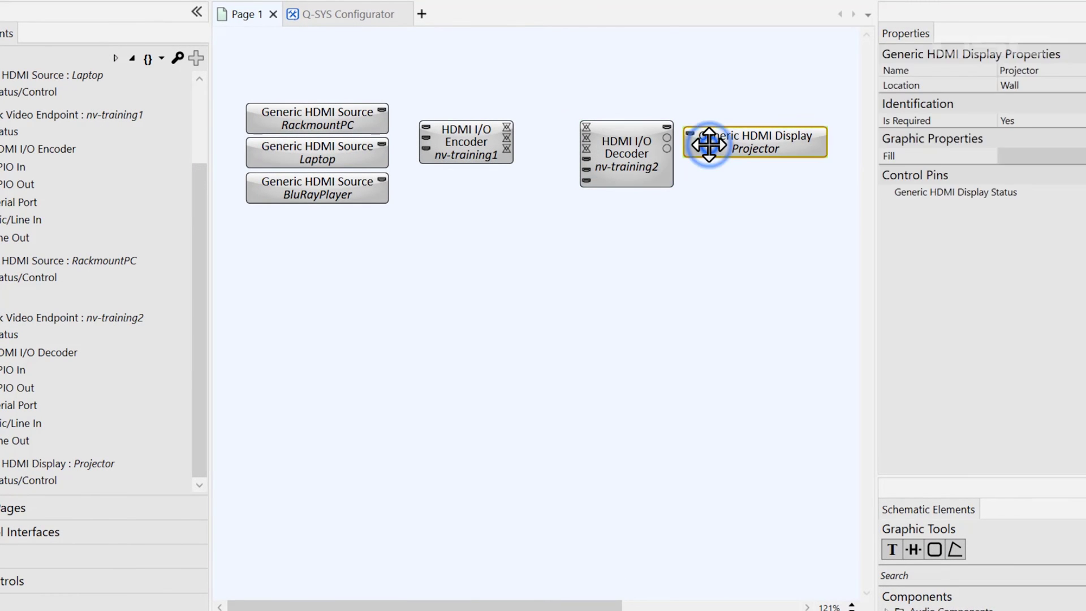
pyautogui.doubleClick(630, 169)
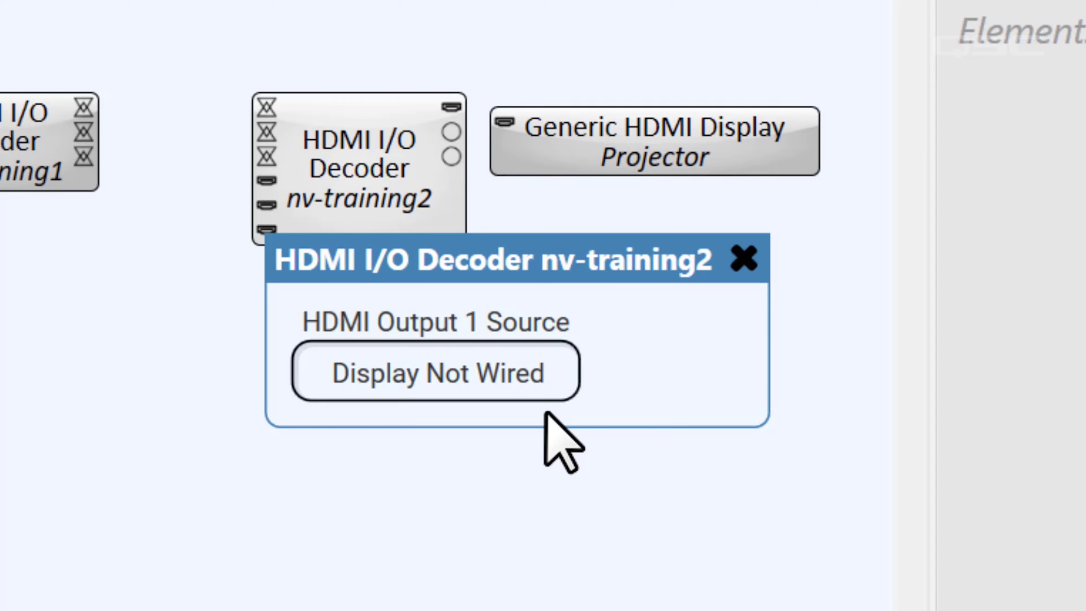
# Step: Close the decoder panel and wire all three HDMI sources into nv-training1's inputs
pyautogui.click(820, 315)
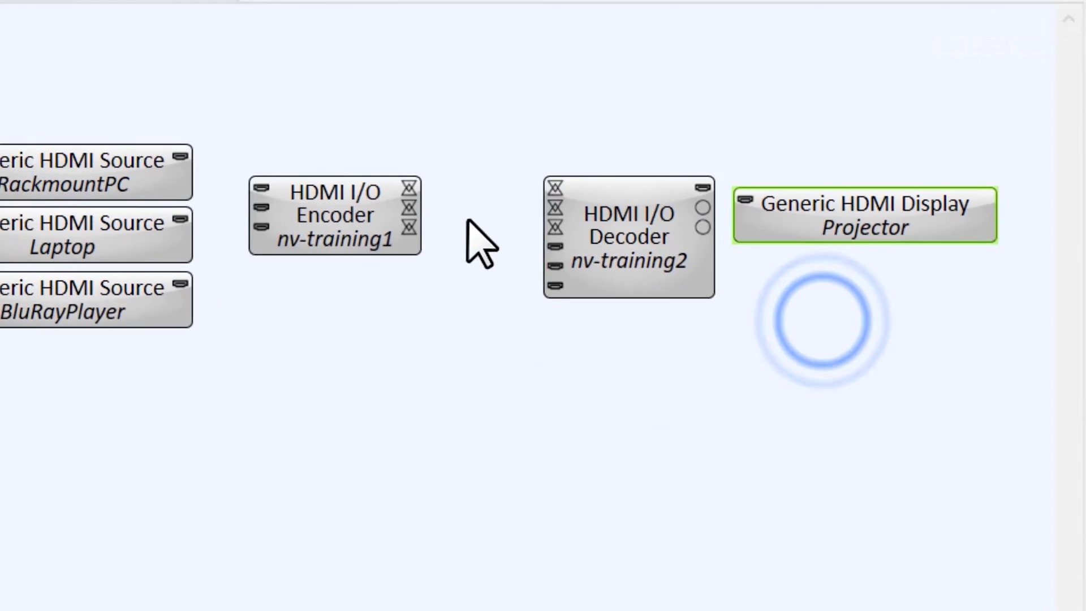
pyautogui.click(318, 153)
pyautogui.moveTo(280, 296); pyautogui.dragTo(266, 351)
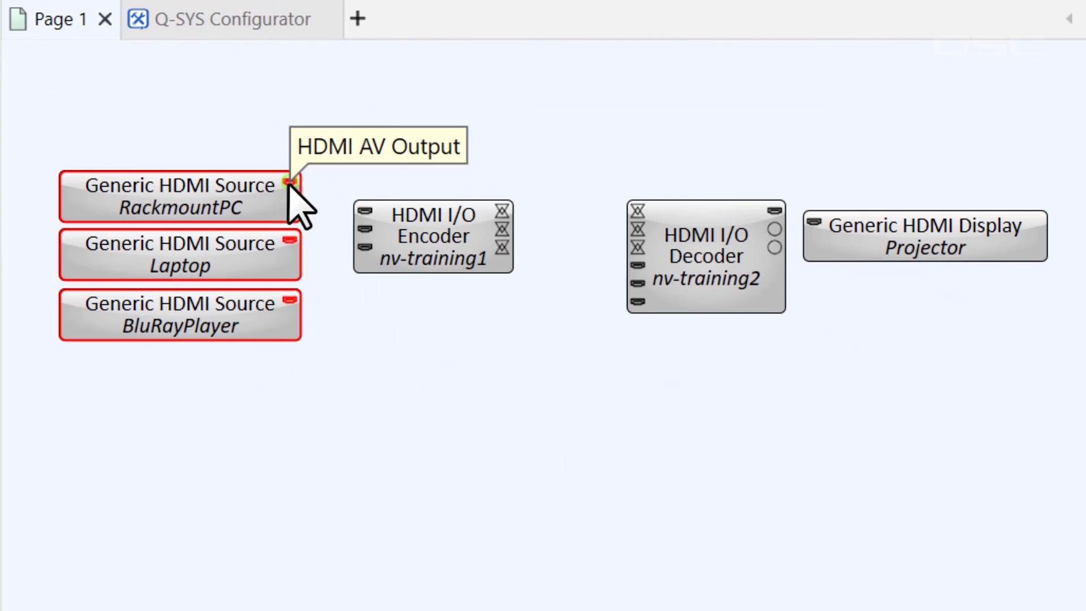
pyautogui.moveTo(289, 180); pyautogui.dragTo(364, 216)
pyautogui.click(469, 341)
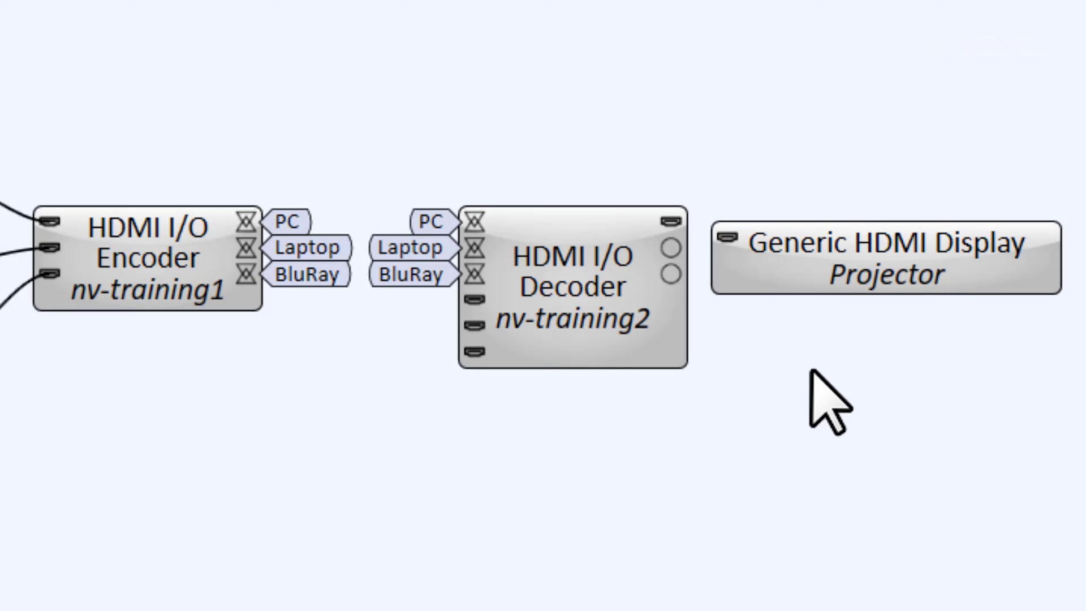
# Step: Set nv-training2's AV Input Count to 5
pyautogui.click(616, 310)
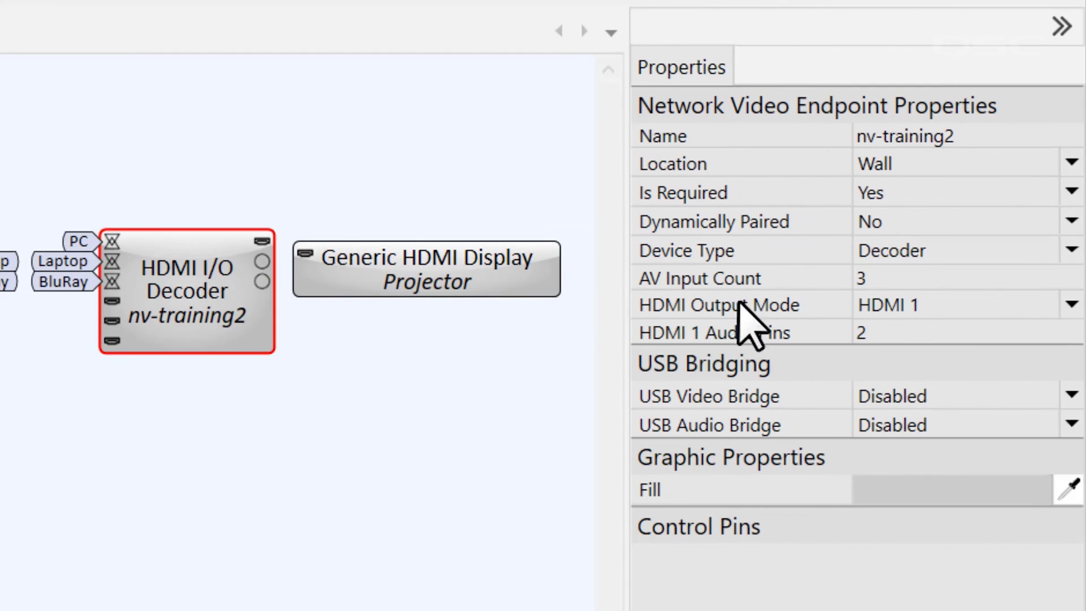
pyautogui.click(891, 277)
pyautogui.write('5')
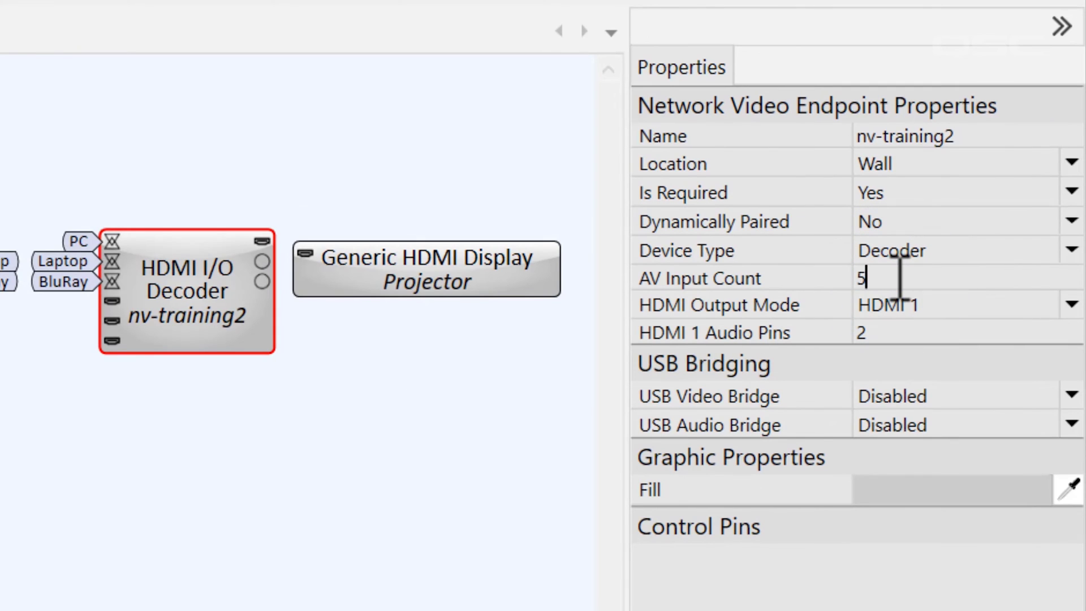
pyautogui.press('Return')
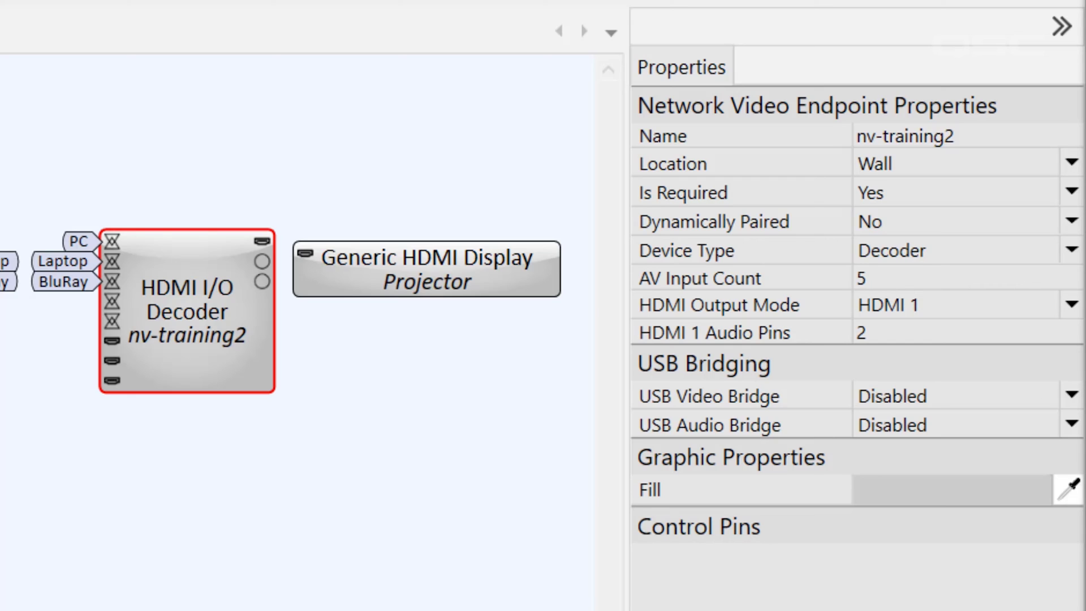
pyautogui.click(269, 496)
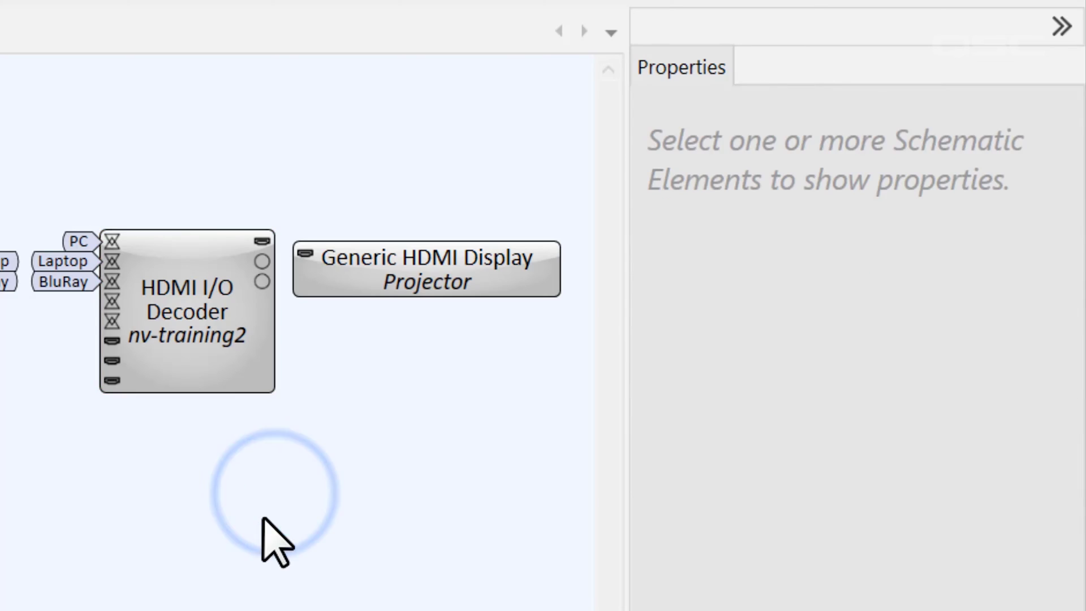
# Step: Wire the decoder's HDMI output to the Projector and open the decoder's control panel
pyautogui.moveTo(265, 246); pyautogui.dragTo(369, 254)
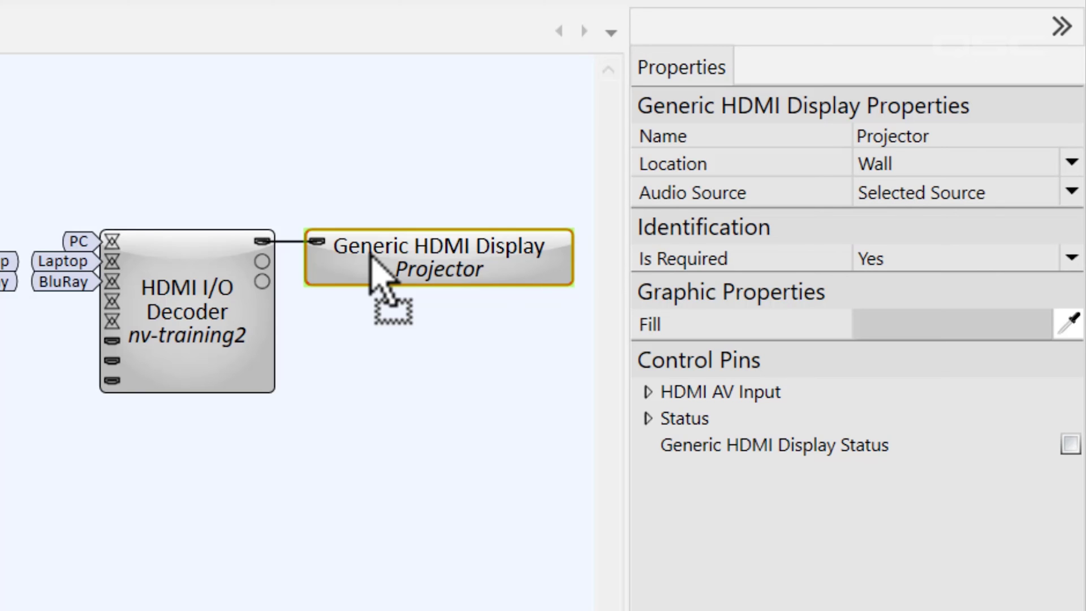
pyautogui.click(189, 259)
pyautogui.doubleClick(189, 258)
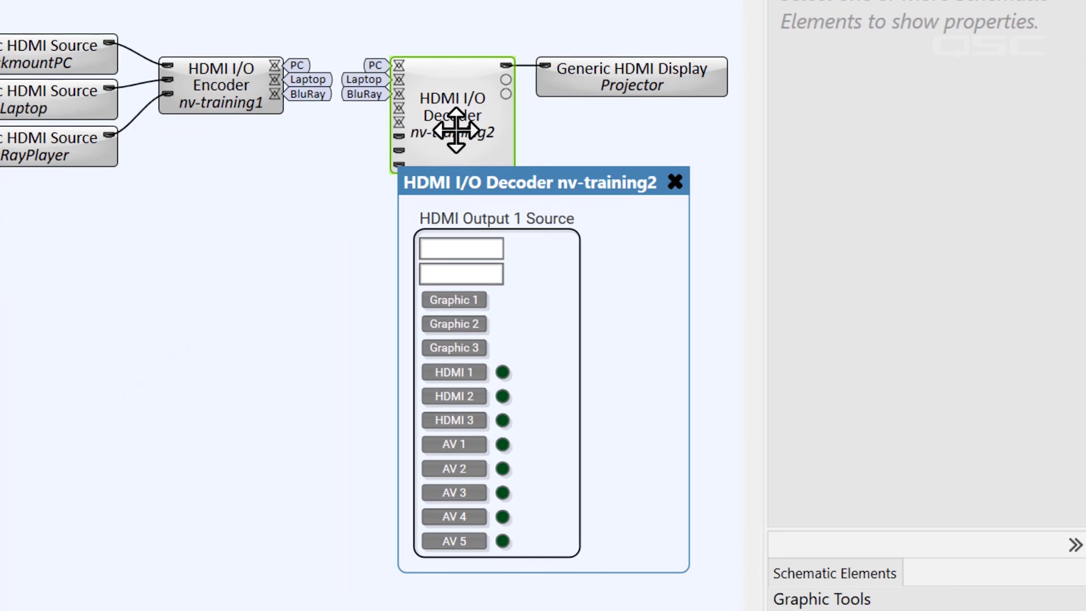
# Step: Copy the AV 1, AV 2 and AV 3 selectors and expand User Control Interfaces
pyautogui.click(483, 444)
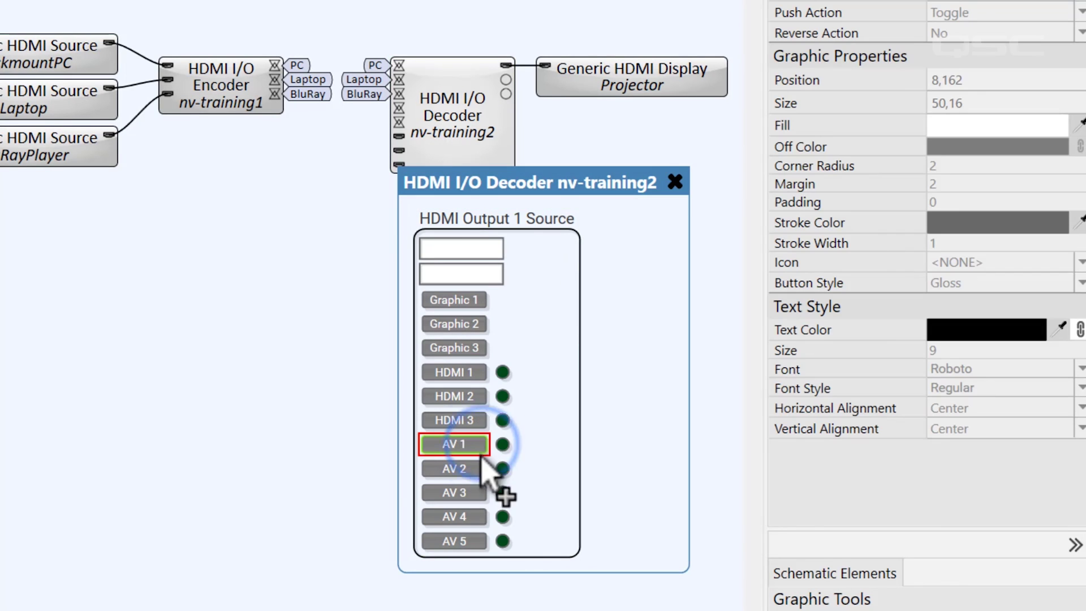
pyautogui.keyDown('ctrl'); pyautogui.click(480, 468); pyautogui.keyUp('ctrl')
pyautogui.keyDown('ctrl'); pyautogui.click(480, 492); pyautogui.keyUp('ctrl')
pyautogui.hotkey('ctrl', 'c')
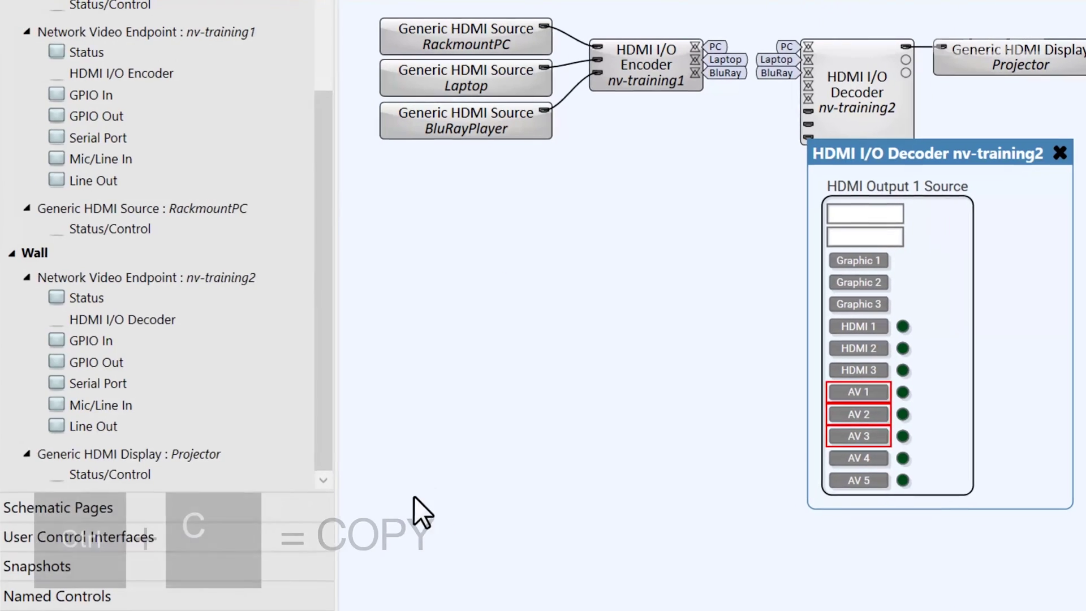
pyautogui.click(242, 539)
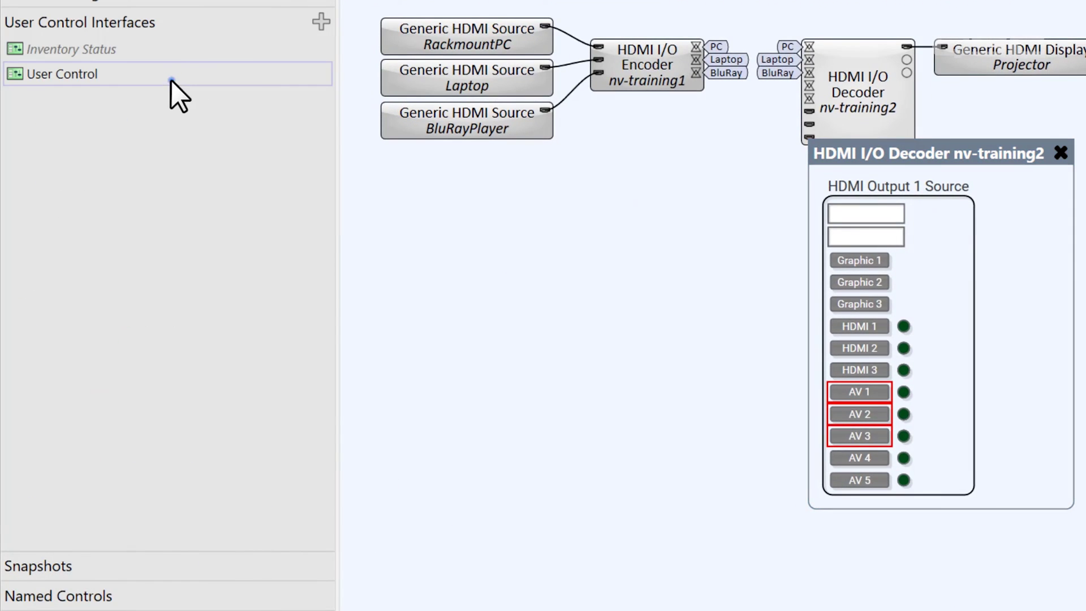
# Step: Paste the AV 1–3 selectors onto the User Control page, resized to 401x128 and moved left
pyautogui.doubleClick(171, 80)
pyautogui.hotkey('ctrl', 'v')
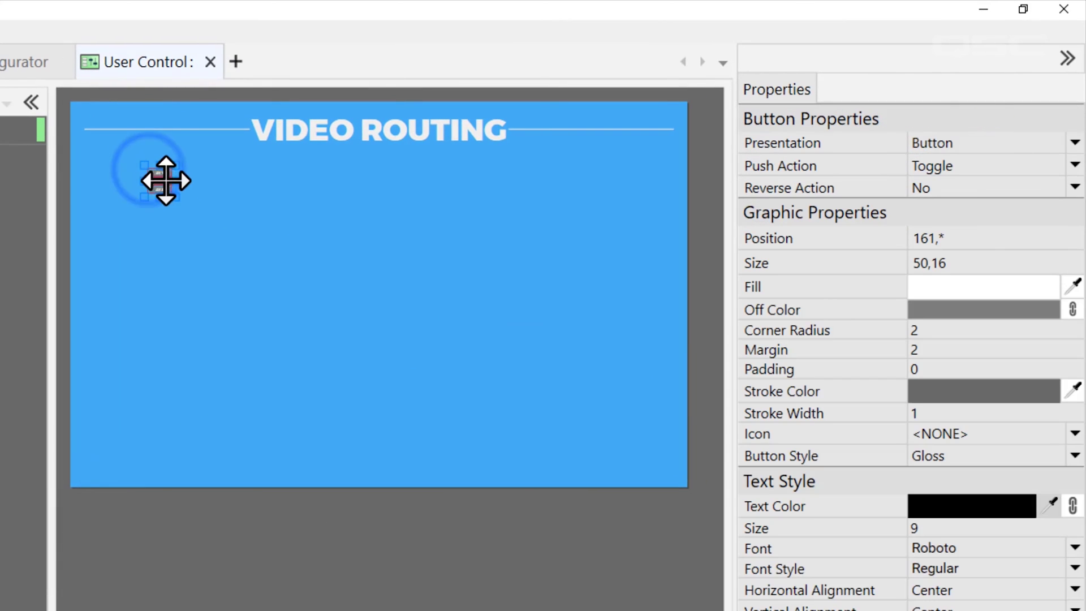
pyautogui.moveTo(175, 199); pyautogui.dragTo(344, 366)
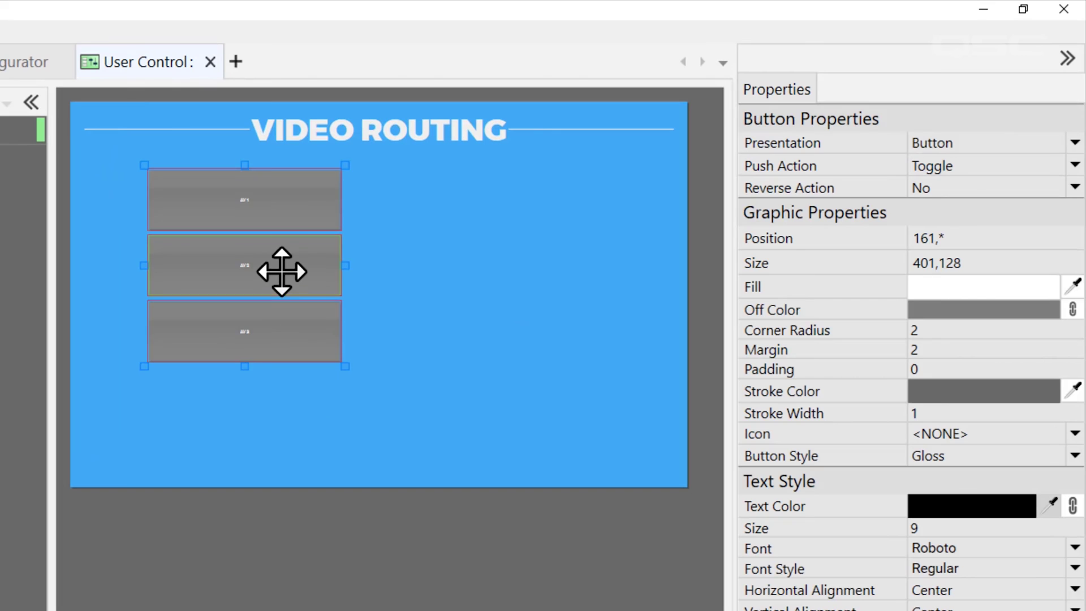
pyautogui.moveTo(282, 271); pyautogui.dragTo(244, 301)
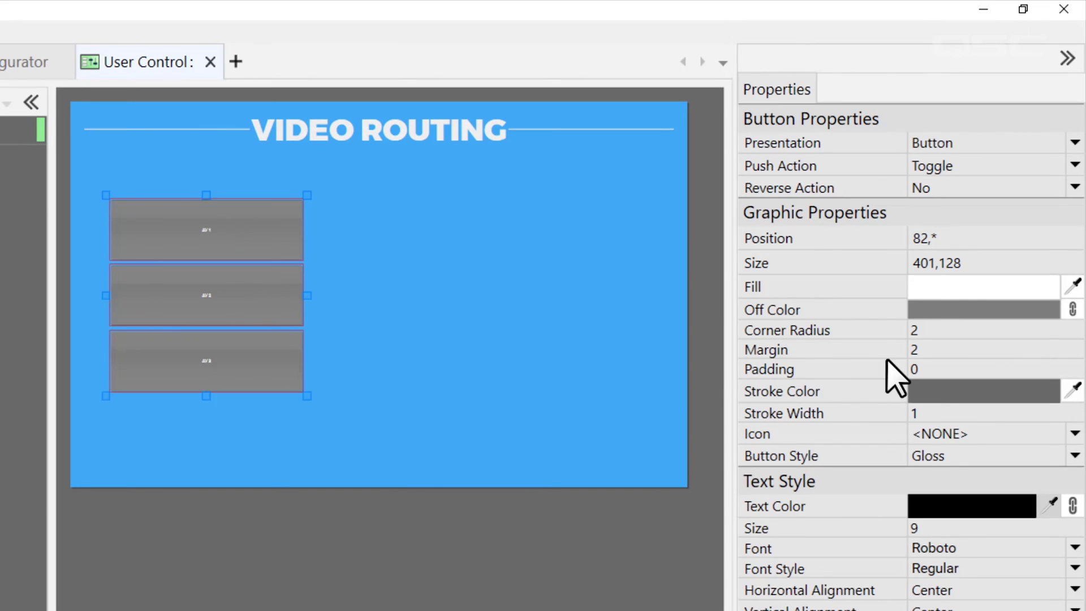
# Step: Set the selectors' label text size to 48, choose Graphic 1, and open Core Manager
pyautogui.doubleClick(980, 532)
pyautogui.write('48')
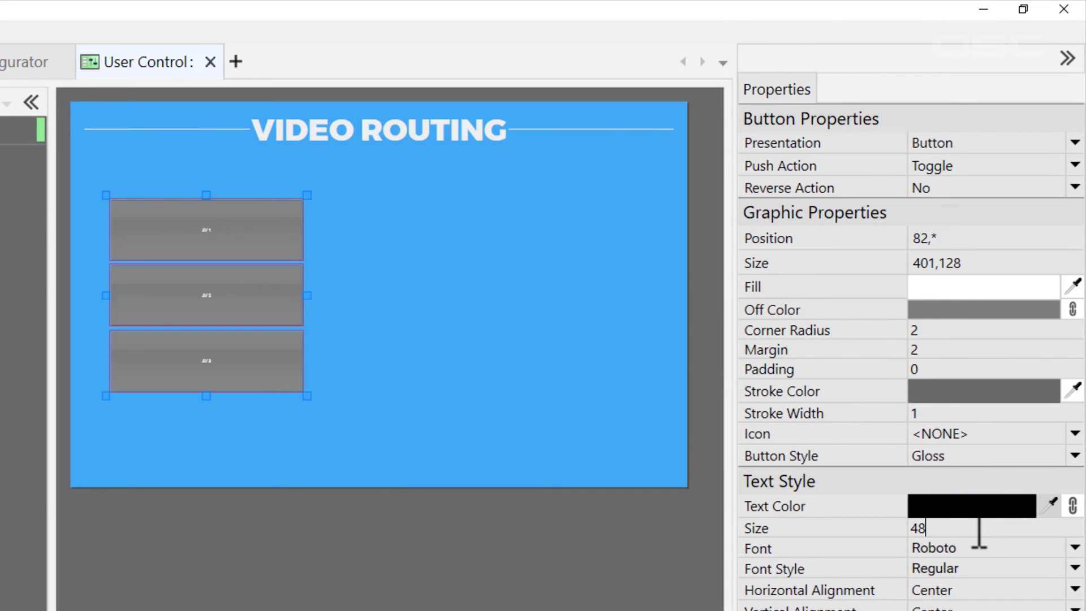
pyautogui.press('Return')
pyautogui.click(706, 564)
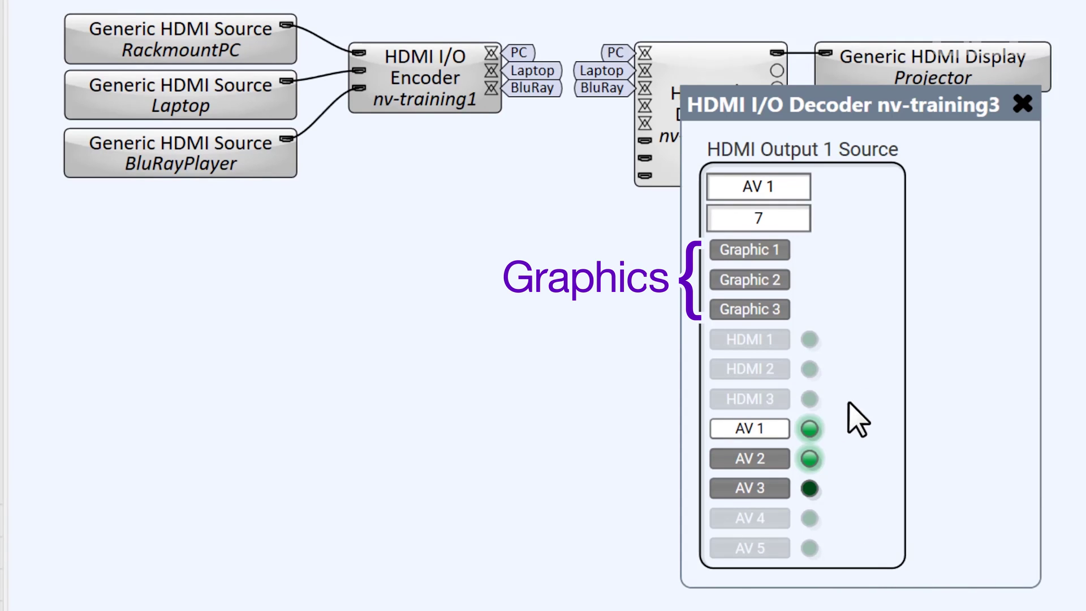
pyautogui.click(746, 253)
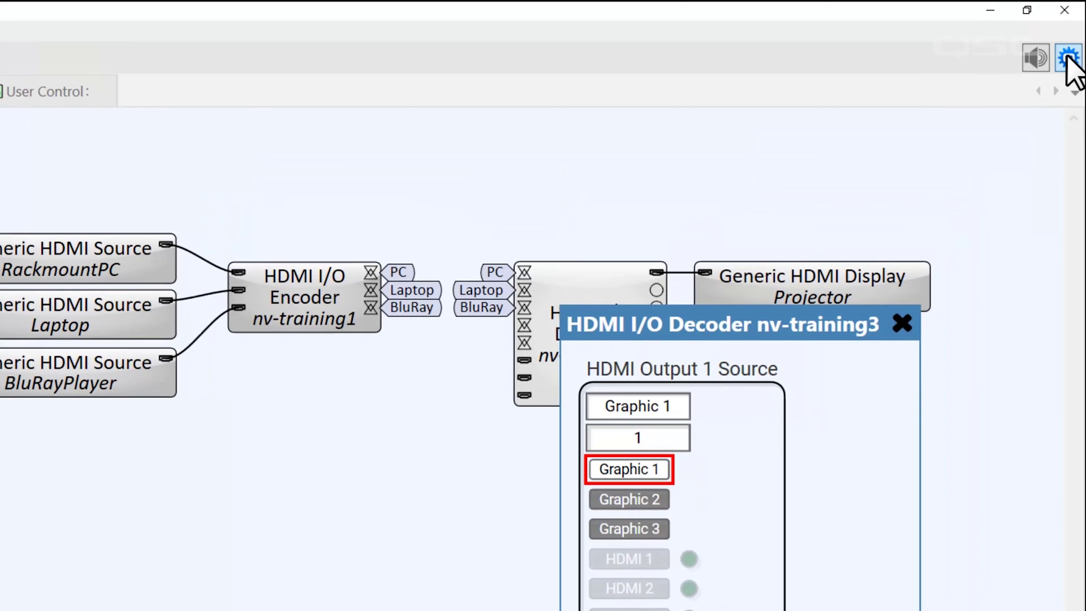
pyautogui.click(1067, 58)
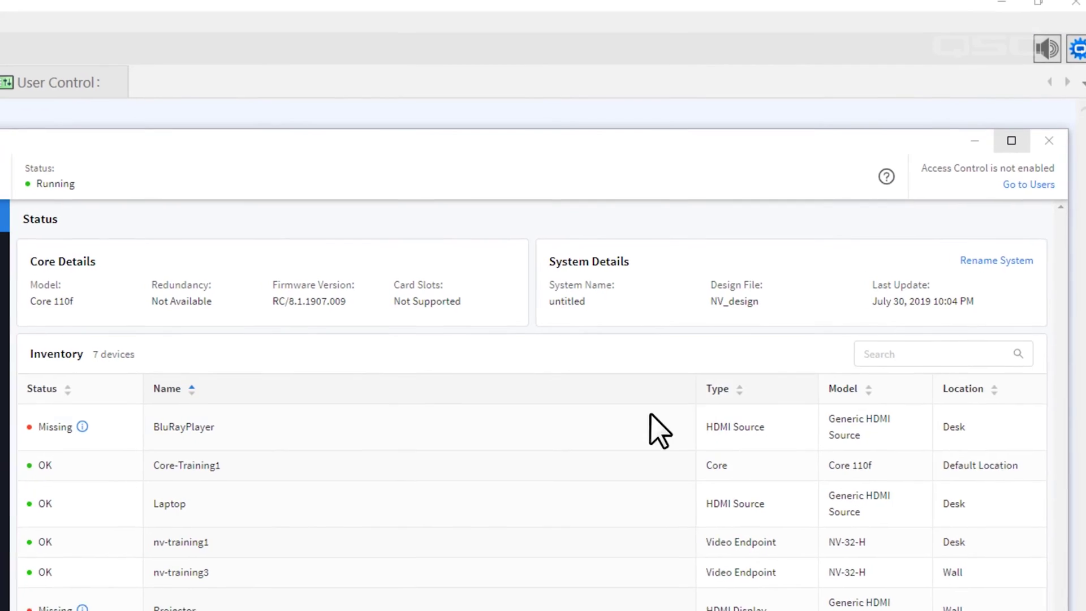
pyautogui.scroll(-3, 109, 407)
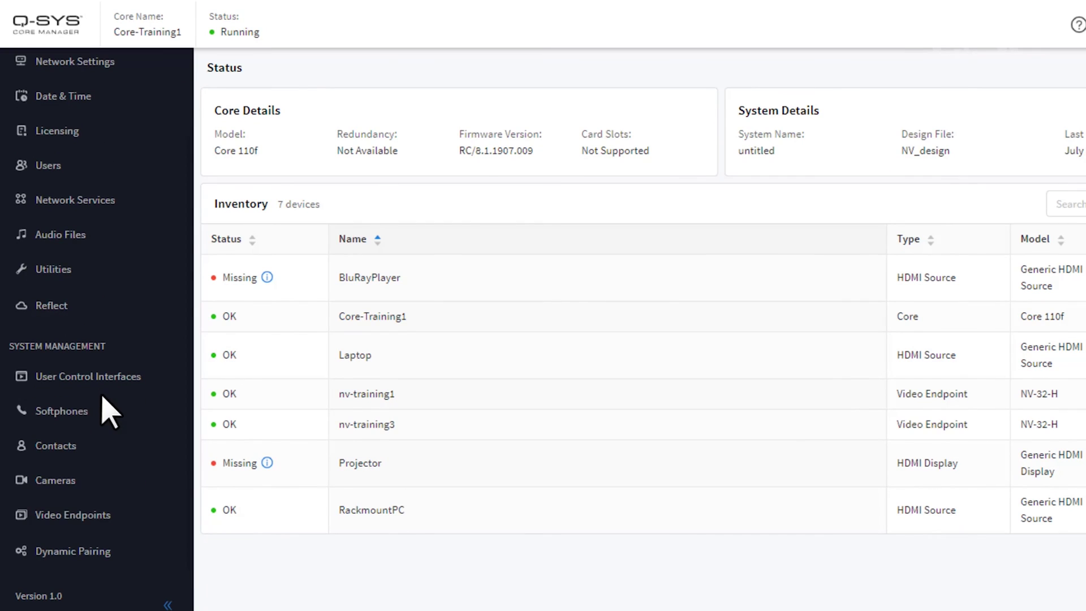
# Step: Open Video Endpoints under System Management in Core Manager
pyautogui.click(123, 515)
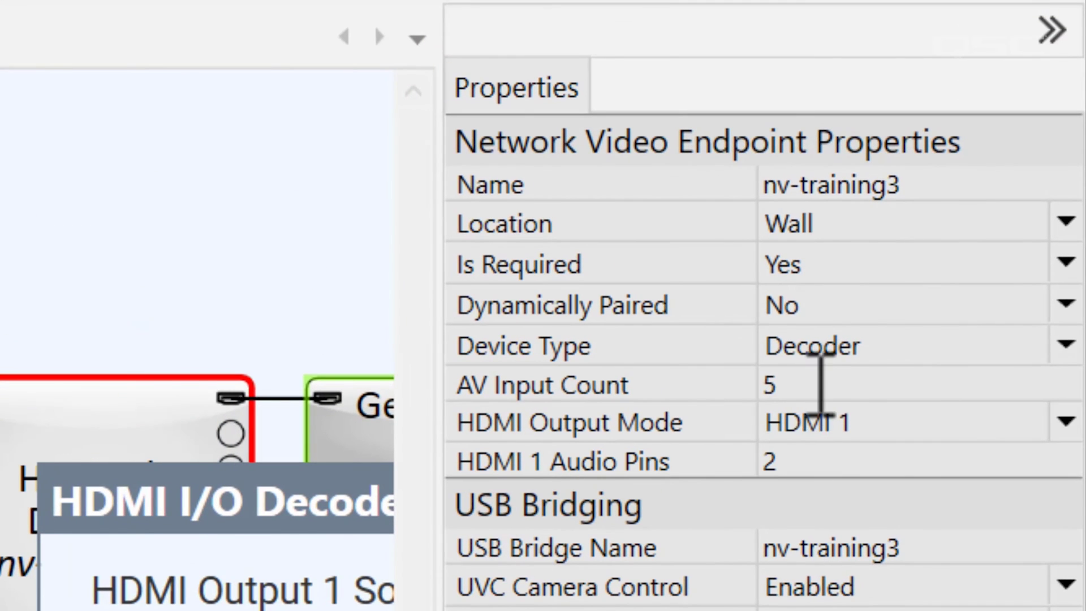
# Step: Change the HDMI I/O decoder's AV Input Count to 12 and move its control window aside
pyautogui.click(814, 383)
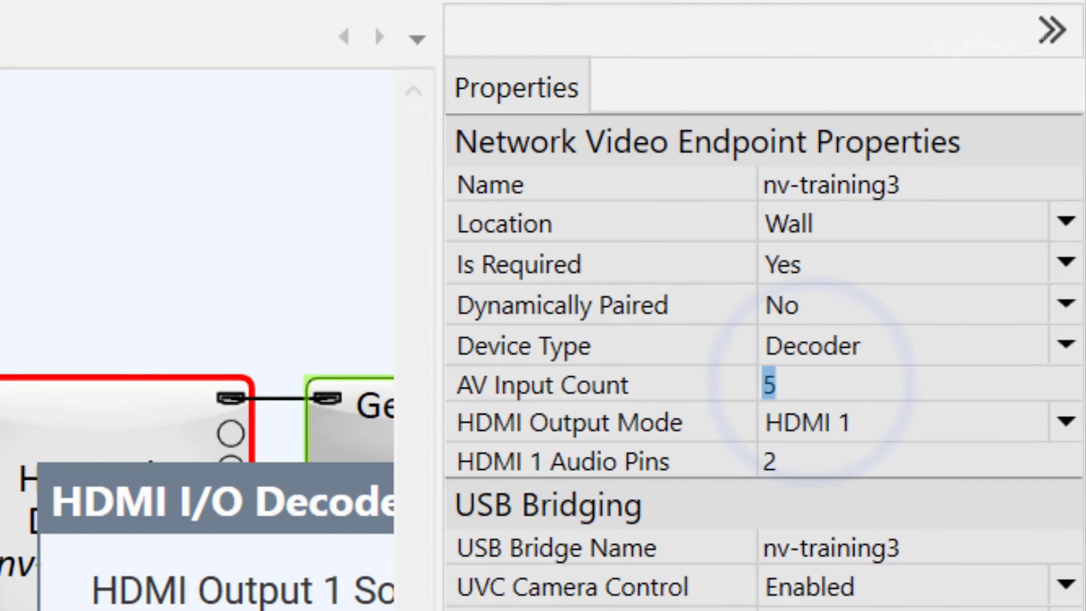
pyautogui.write('12')
pyautogui.moveTo(315, 498); pyautogui.dragTo(26, 212)
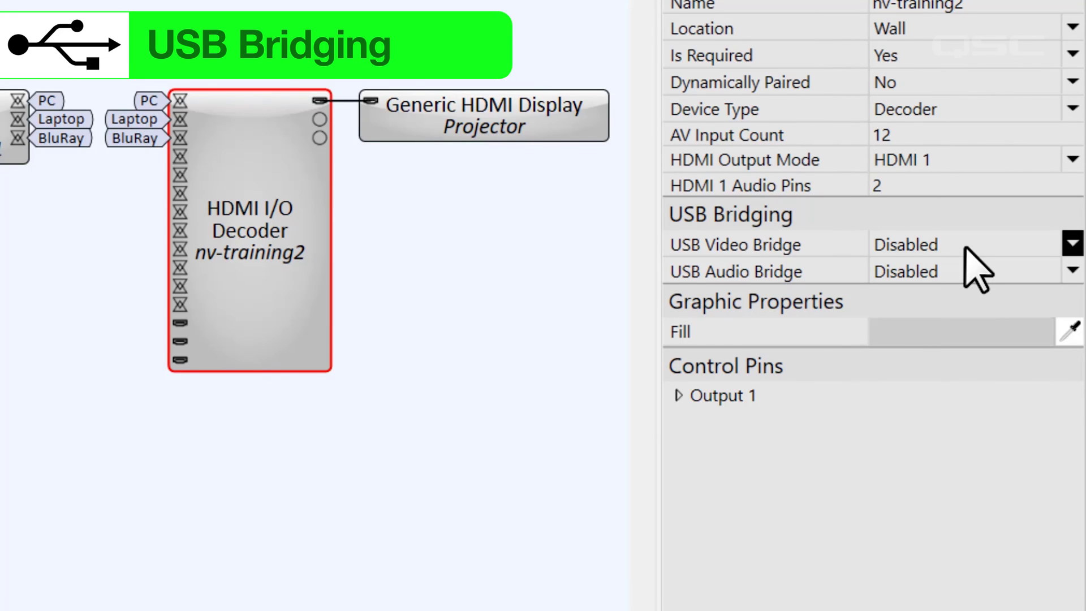
# Step: Enable nv-training2's USB Video Bridge and drag it from Inventory onto the schematic
pyautogui.click(967, 246)
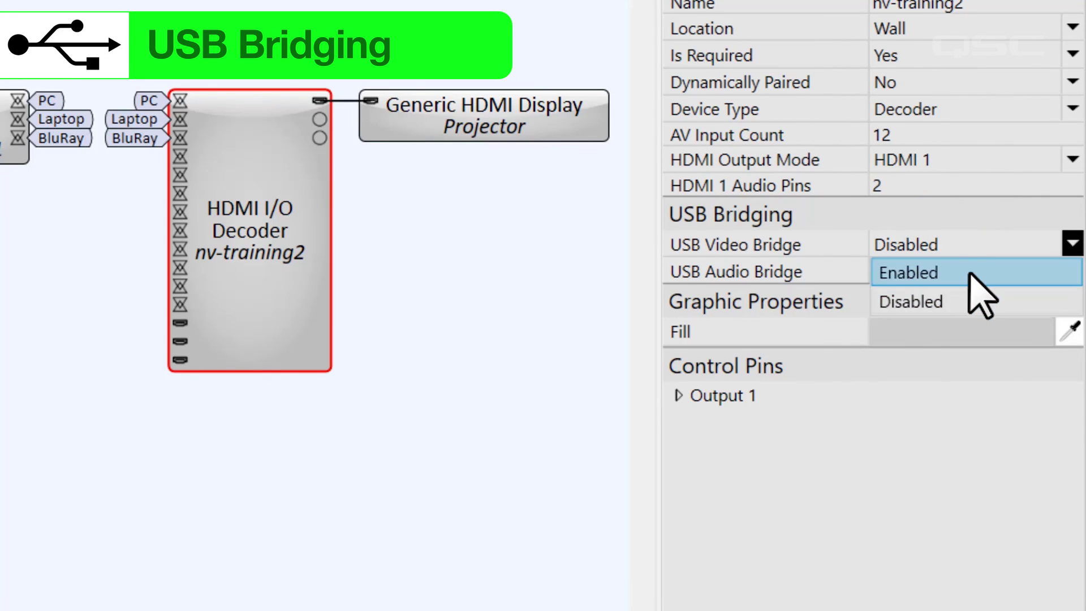
pyautogui.click(970, 273)
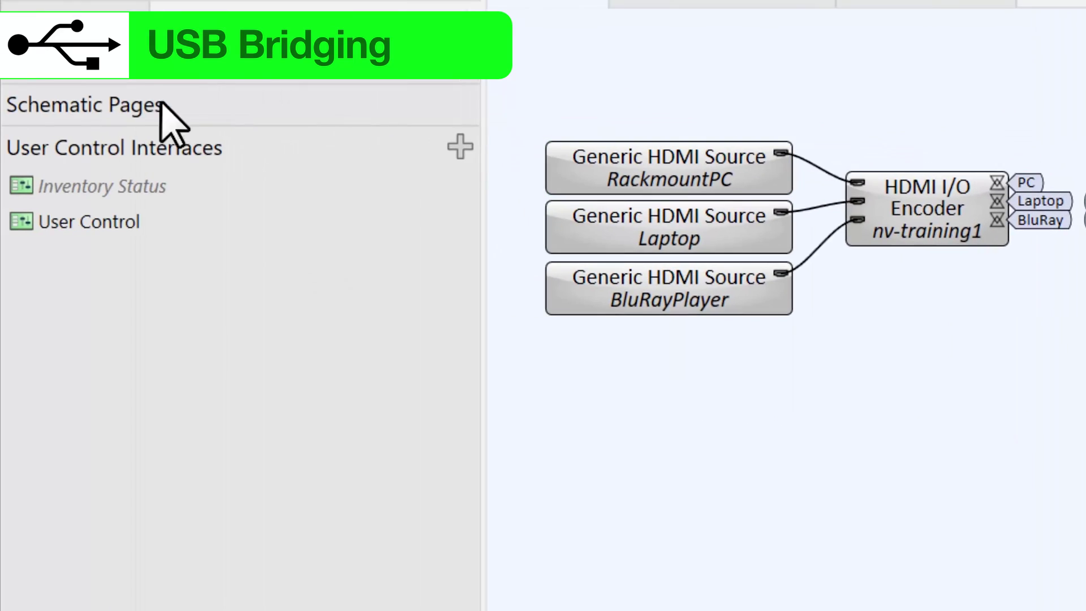
pyautogui.click(149, 89)
pyautogui.scroll(-5, 177, 347)
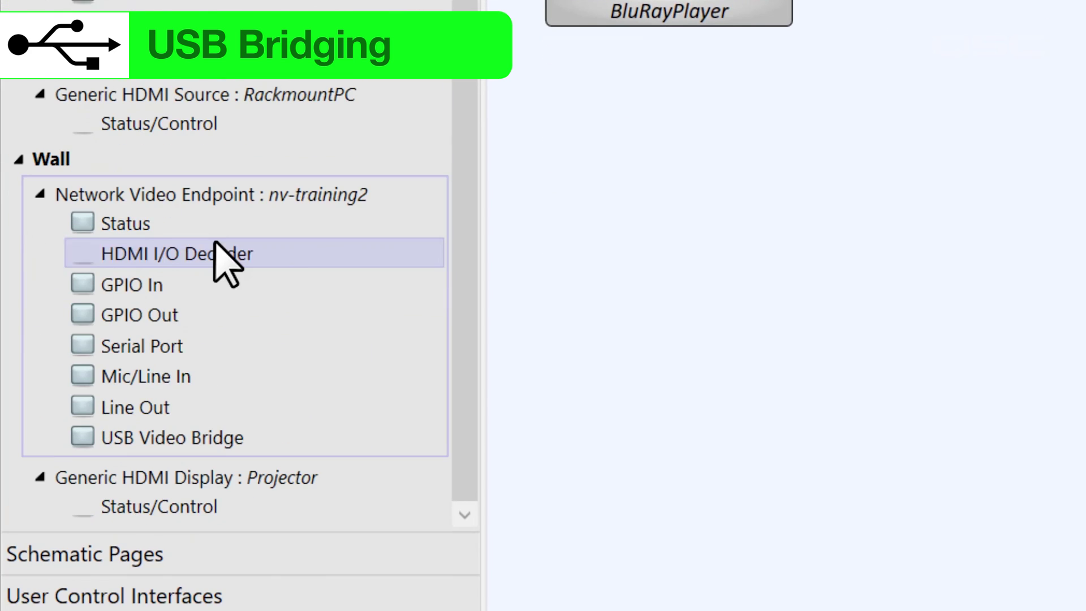
pyautogui.moveTo(182, 431); pyautogui.dragTo(969, 406)
pyautogui.click(865, 532)
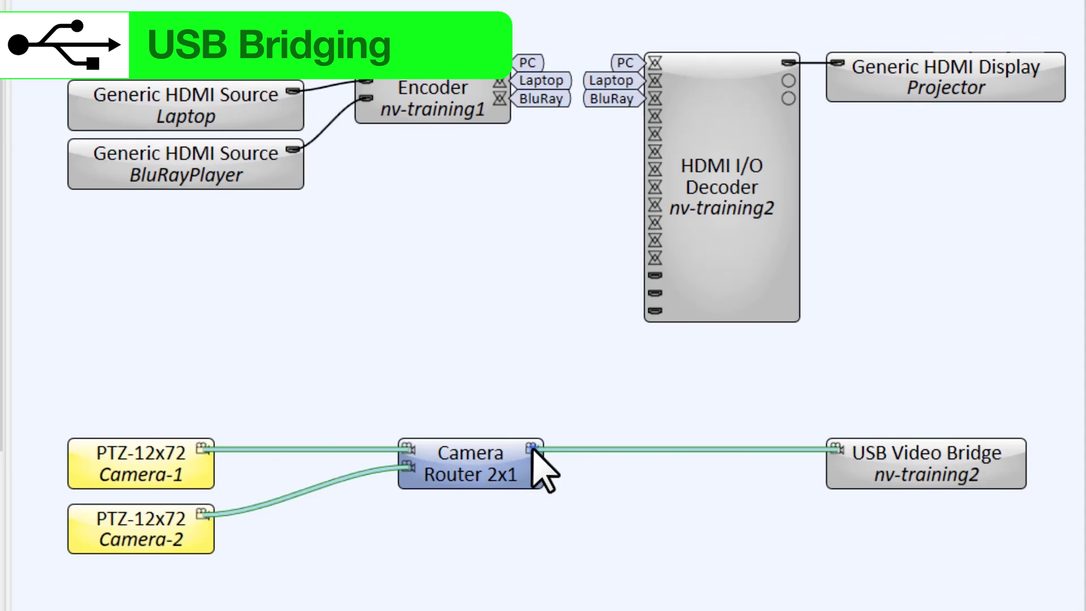
pyautogui.moveTo(535, 450); pyautogui.dragTo(656, 214)
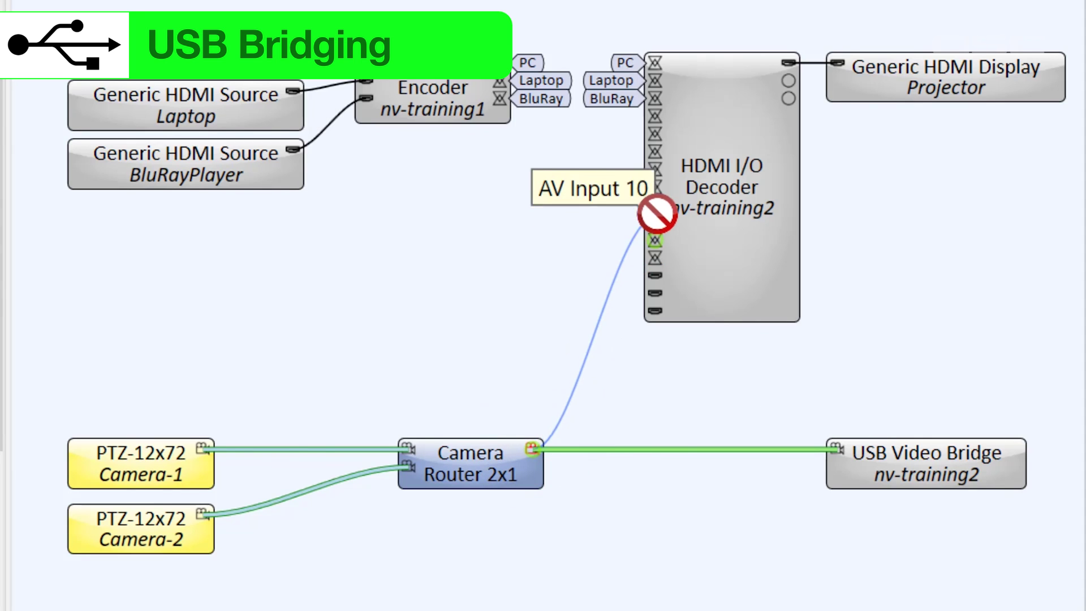
pyautogui.moveTo(656, 214); pyautogui.dragTo(644, 380)
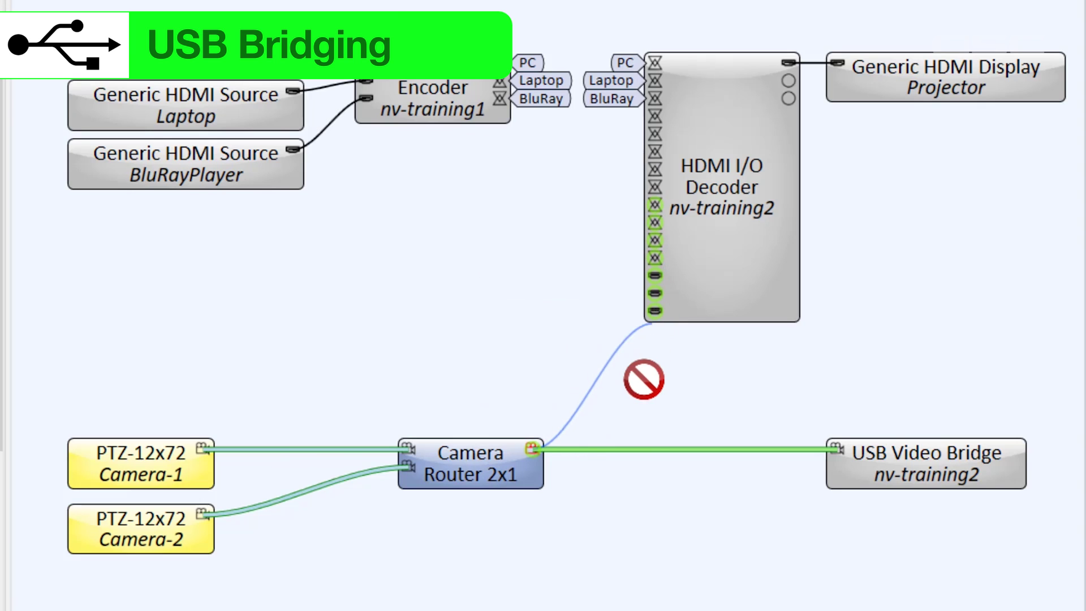
pyautogui.click(696, 516)
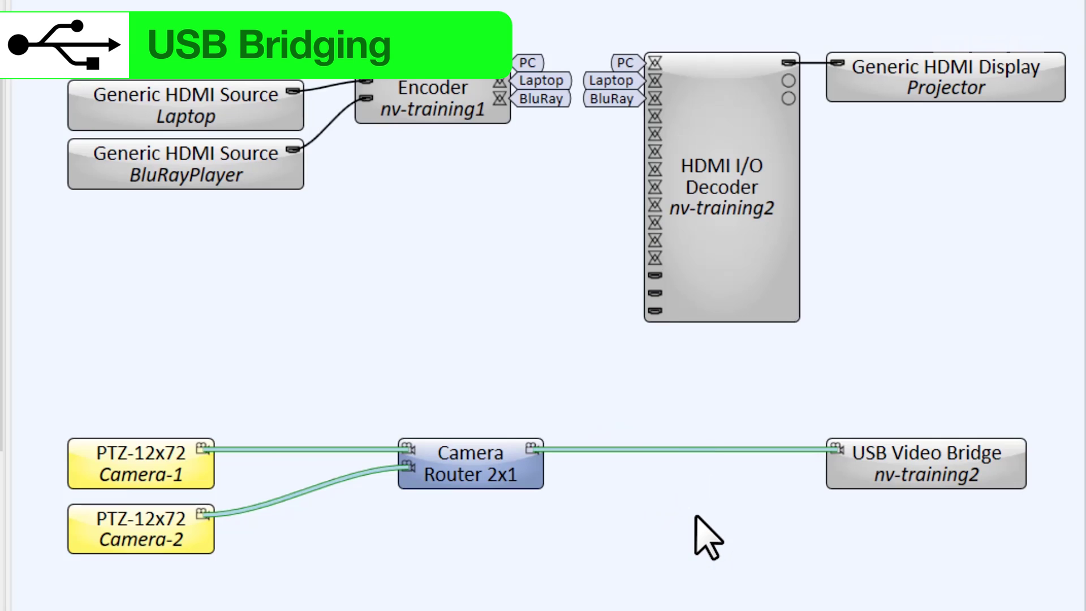